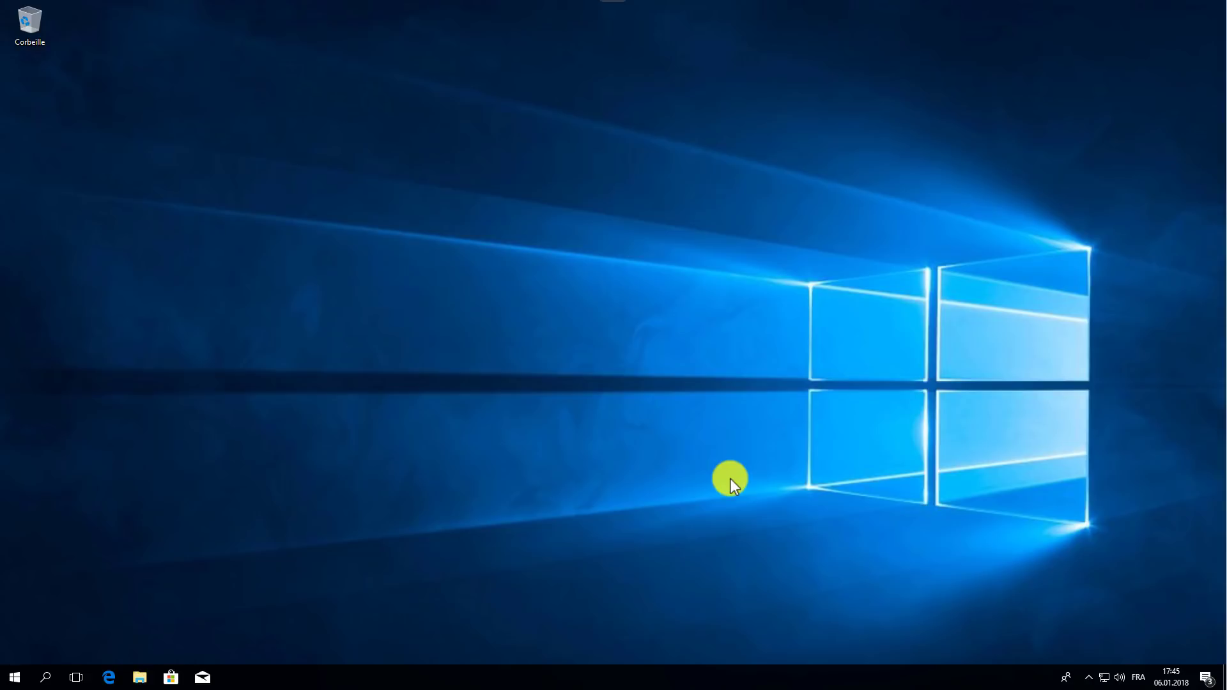
Launch Microsoft Expression Encoder 4 Screen Capture and try switching its microphone capture off and on
click(15, 677)
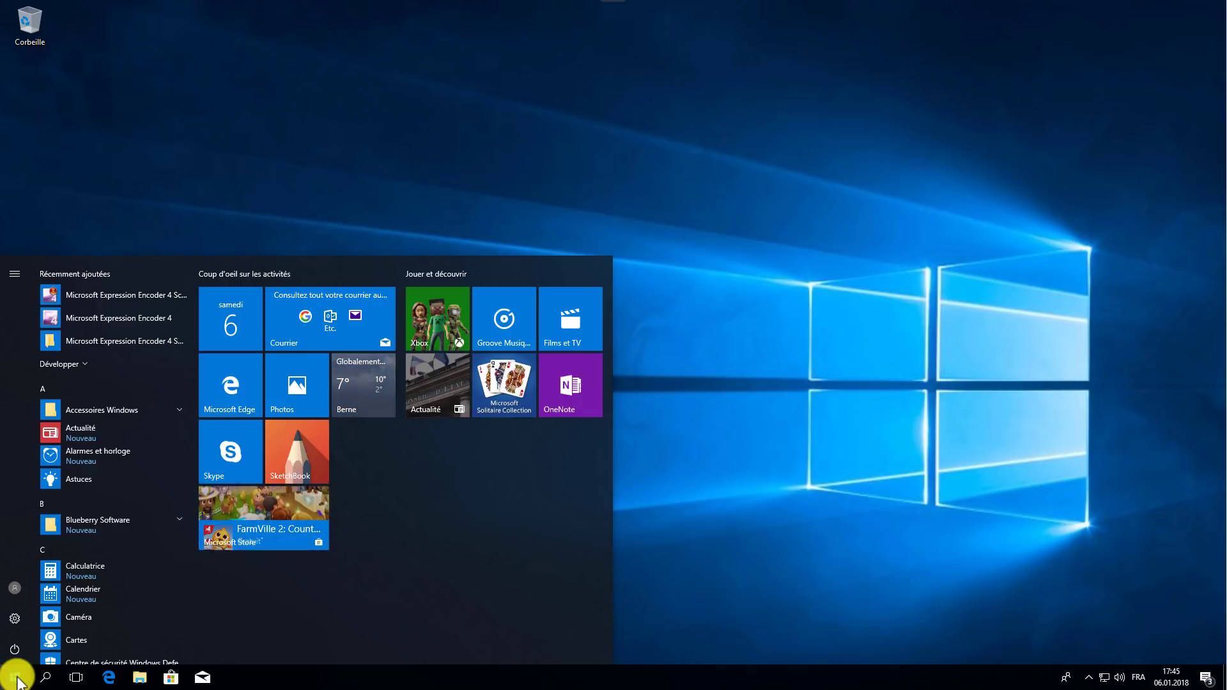
click(125, 291)
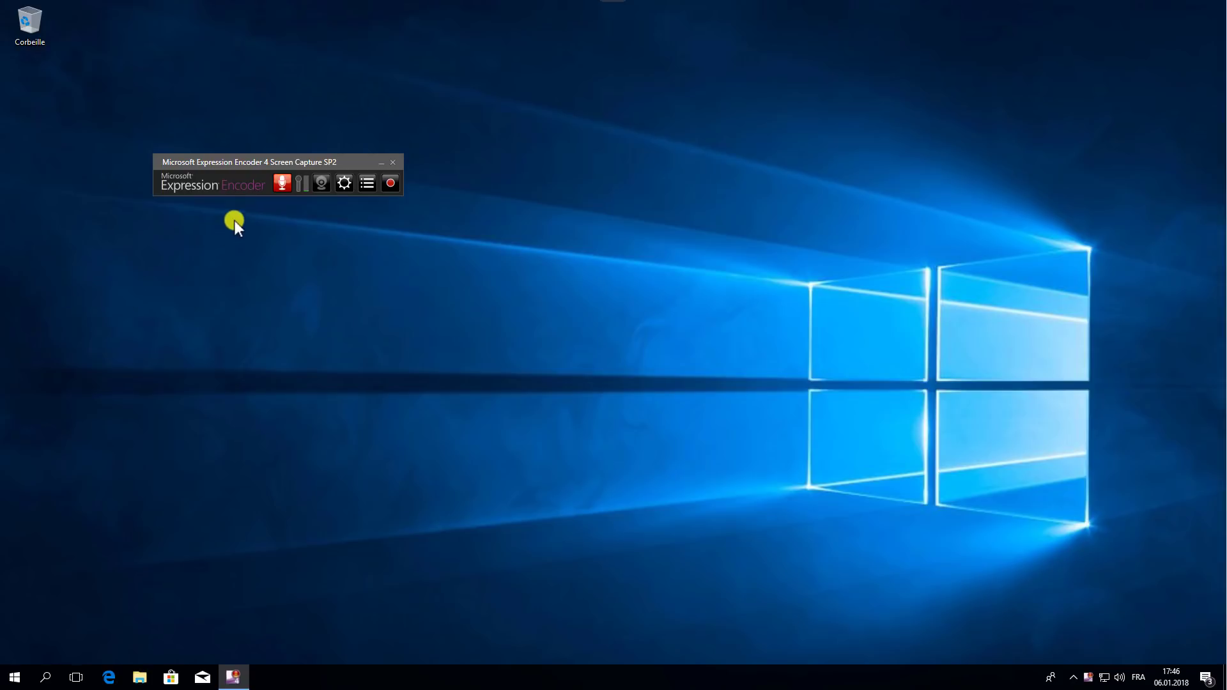
click(290, 186)
click(289, 185)
Review the screen, camera, audio, hotkey, other and help settings in the capture options, and accept them
click(343, 185)
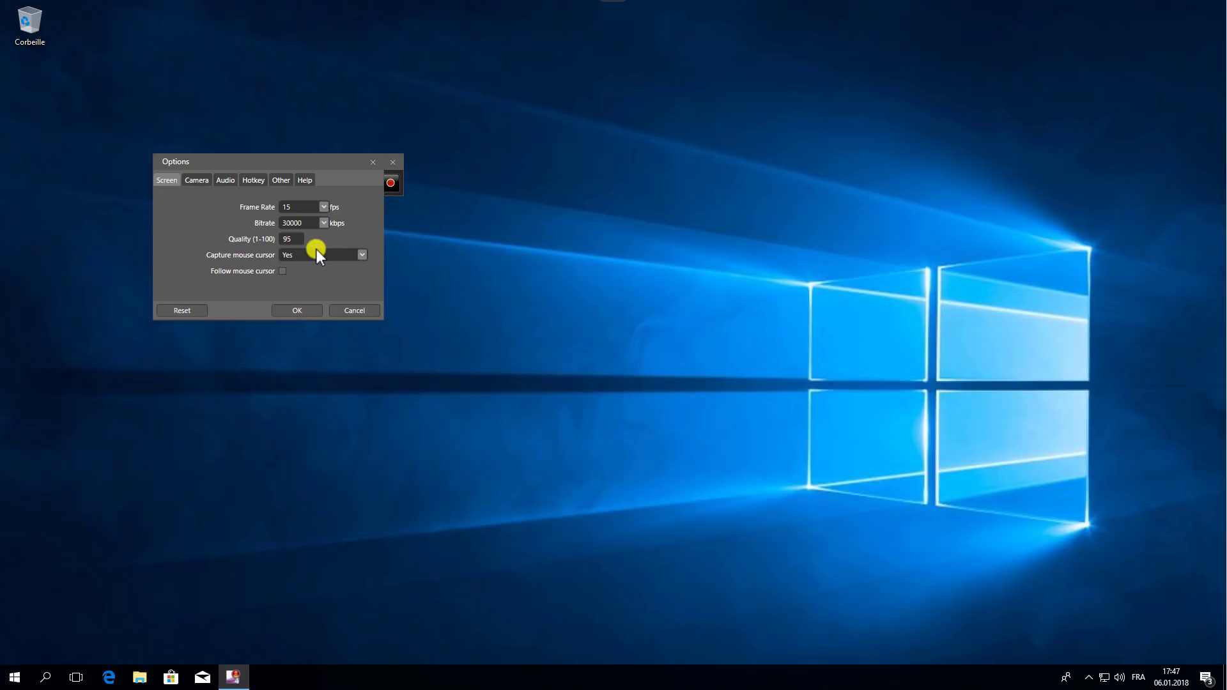
click(190, 179)
click(221, 181)
click(251, 183)
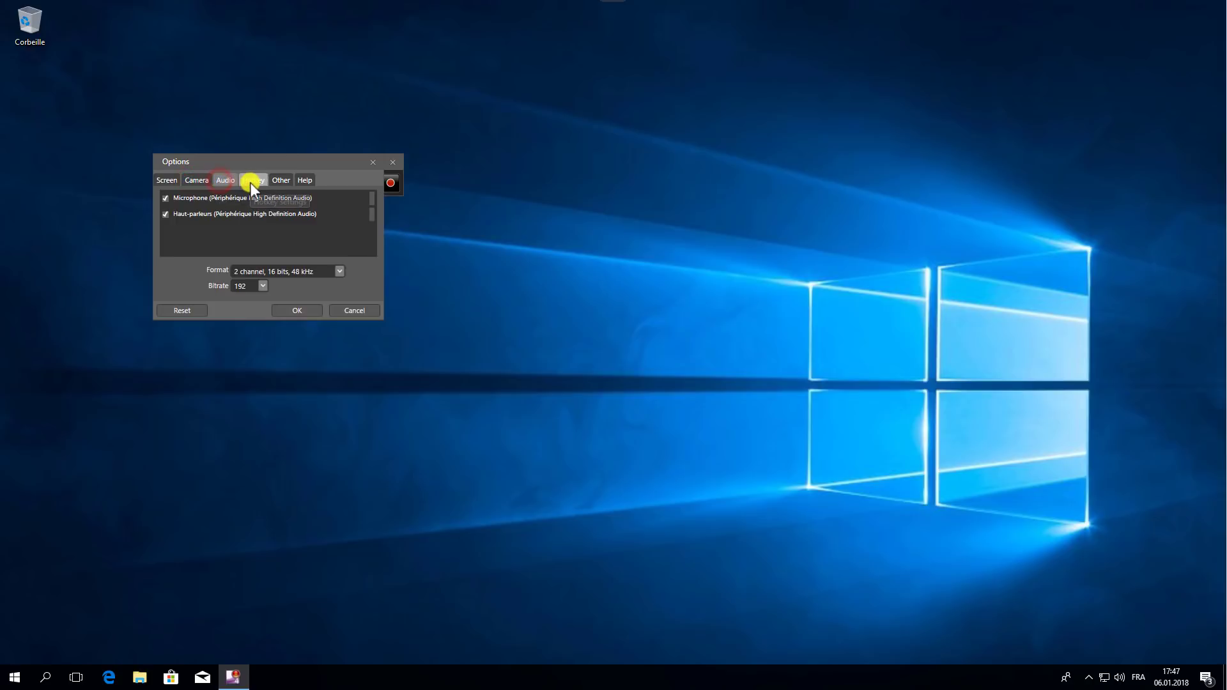
click(275, 183)
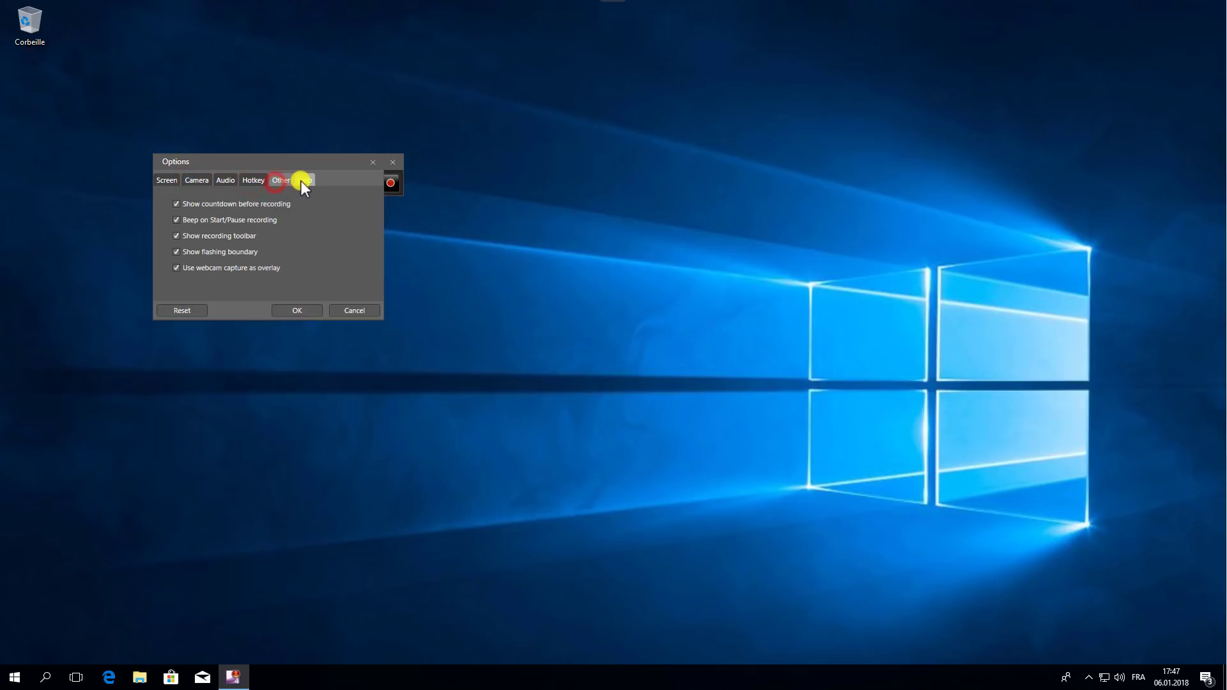
click(303, 180)
click(305, 309)
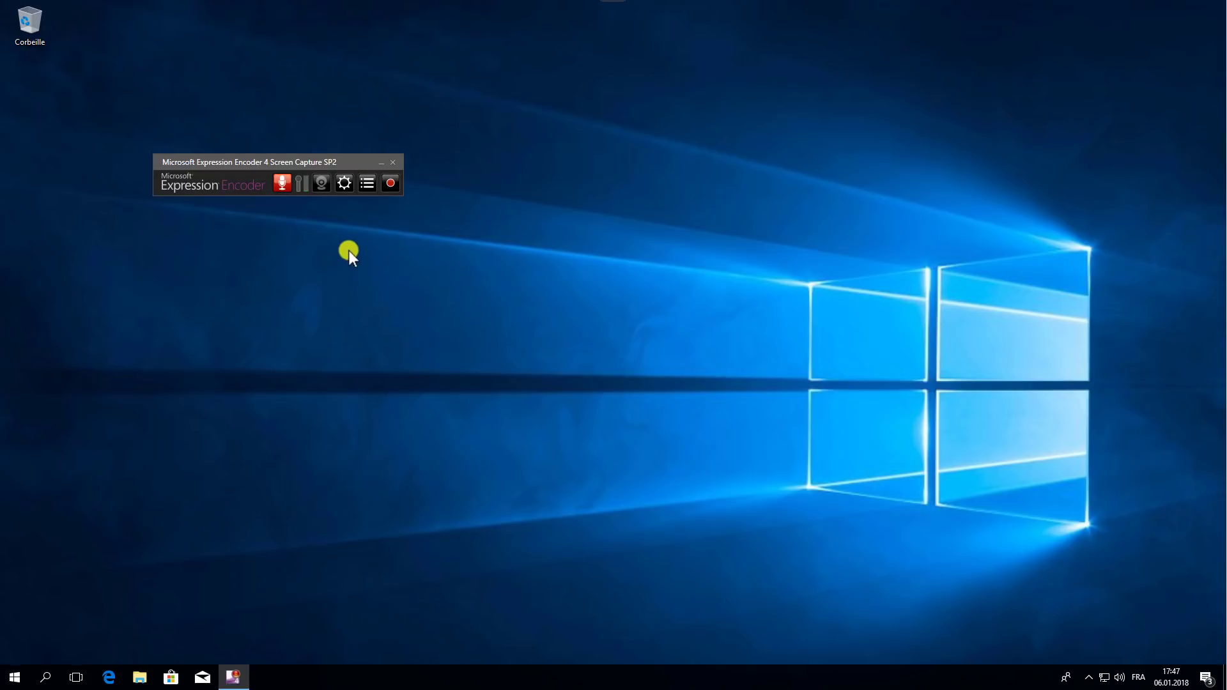
Start a new screen capture, open File Explorer and set the capture region to its window, 976 × 644
click(392, 184)
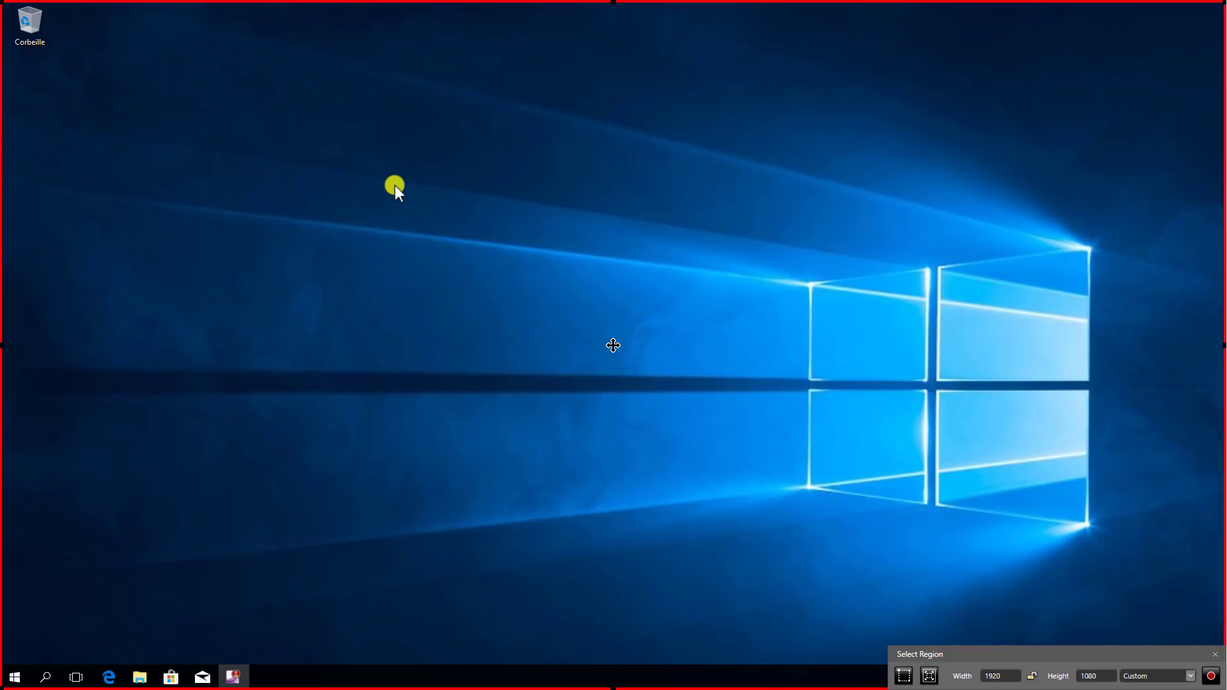
click(140, 677)
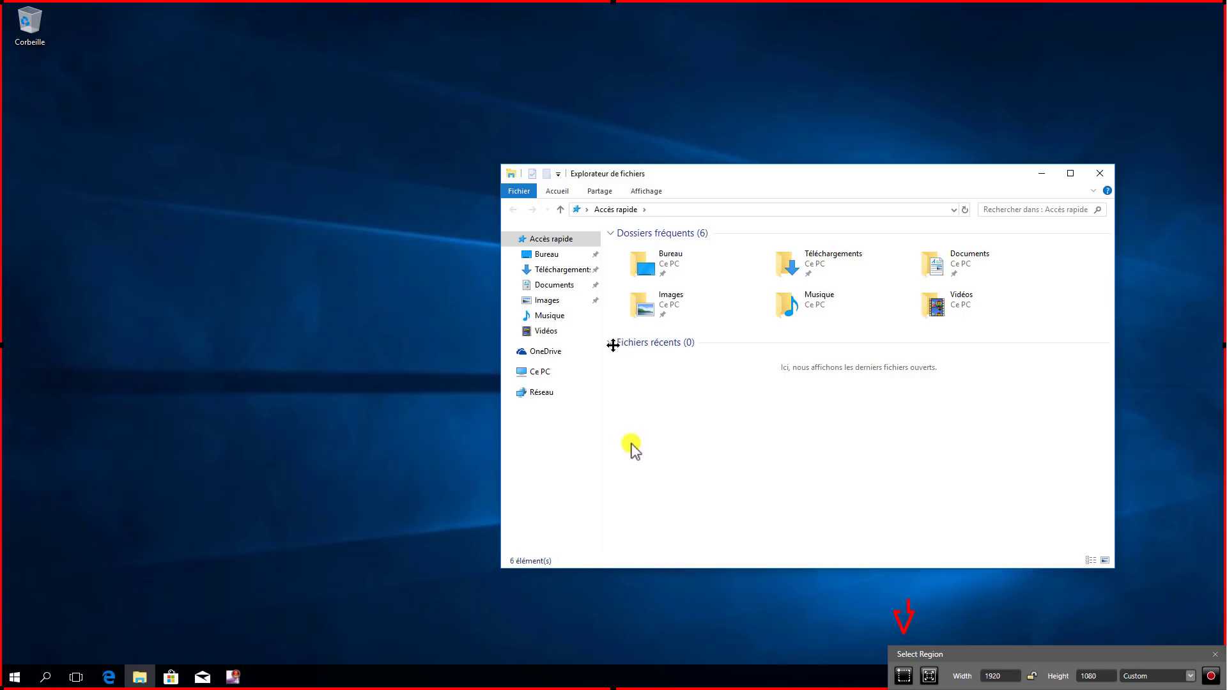
click(908, 676)
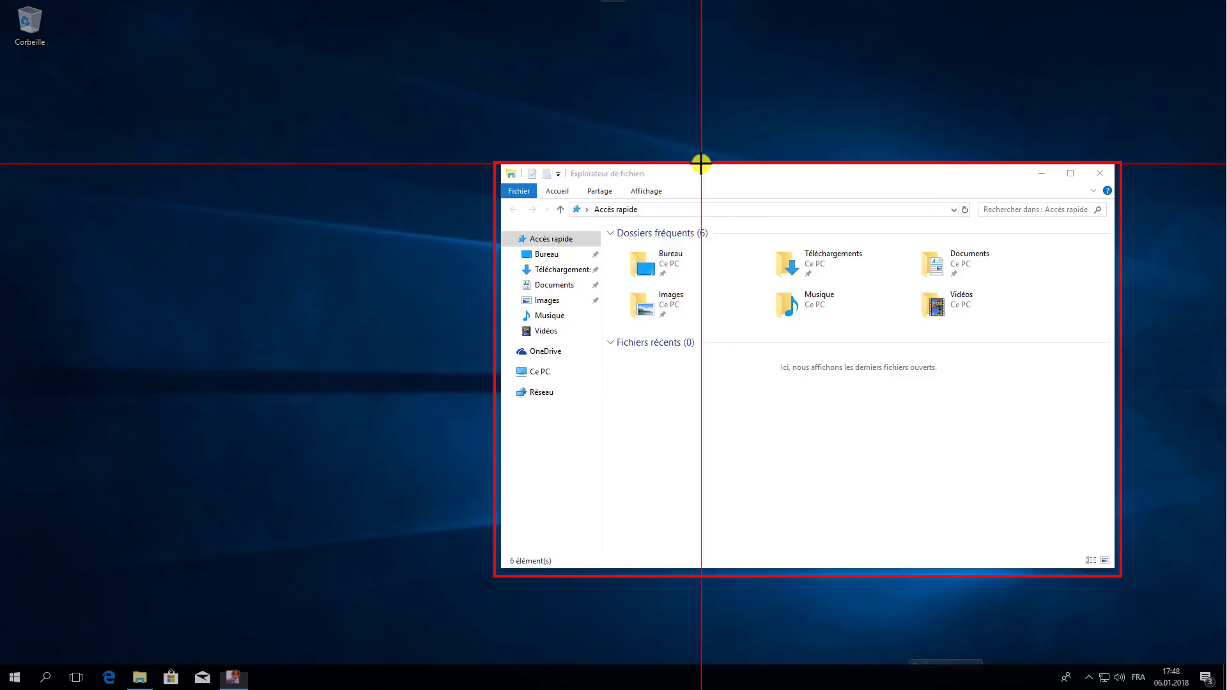
click(701, 165)
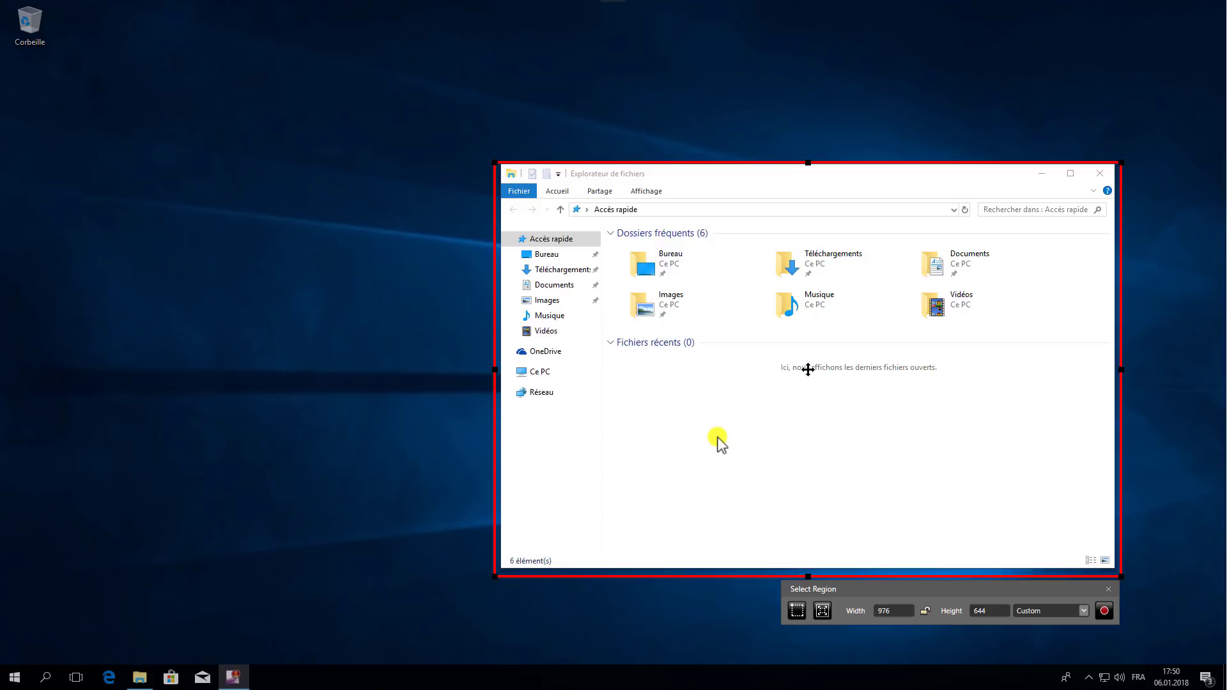
Reset the capture region to the full 1920 × 1080 desktop and start recording, acknowledging the hidden toolbar notice
click(801, 607)
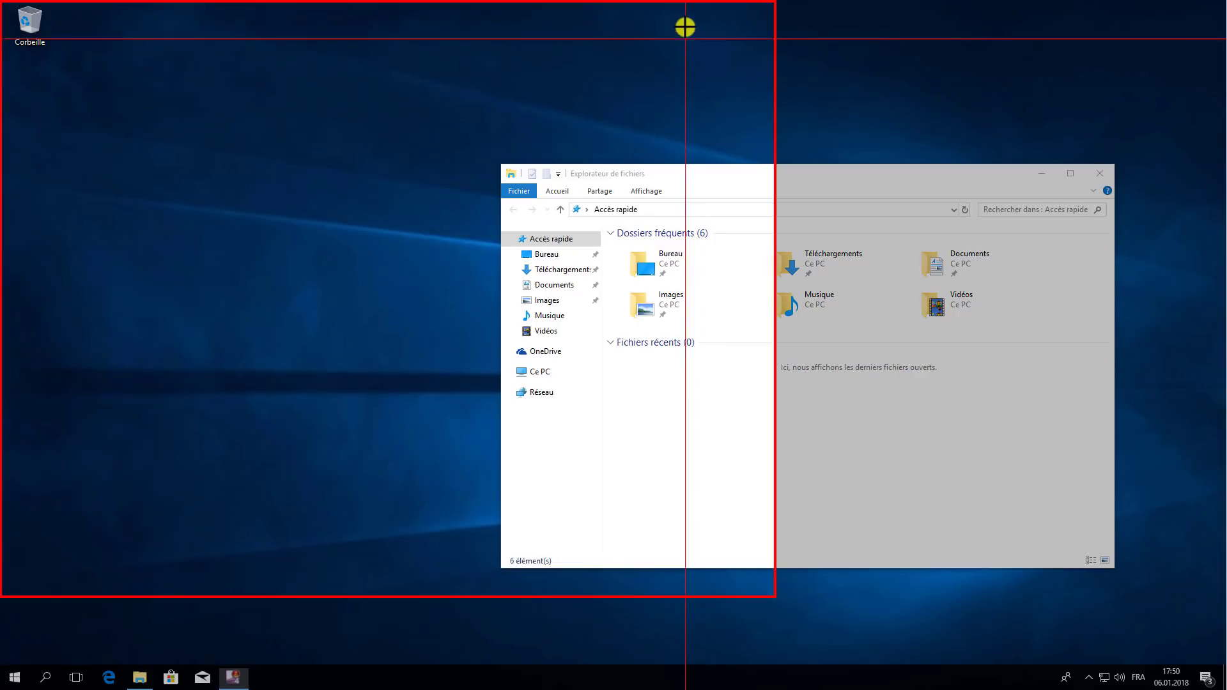
click(685, 2)
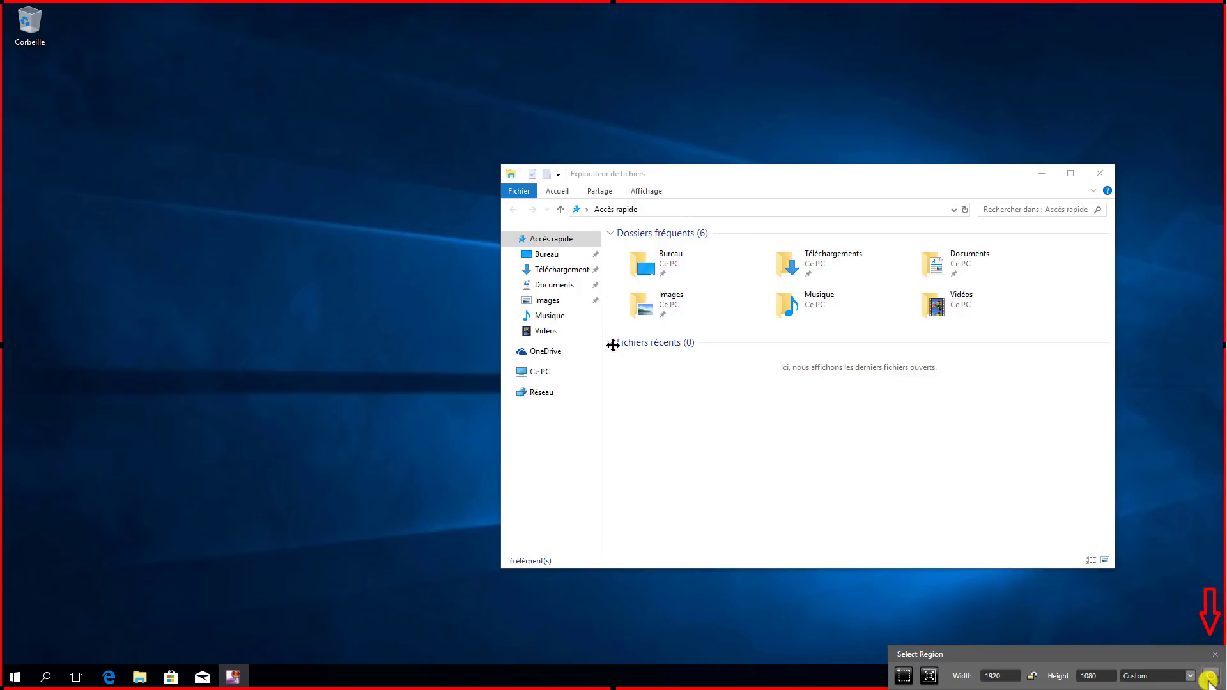
click(1208, 681)
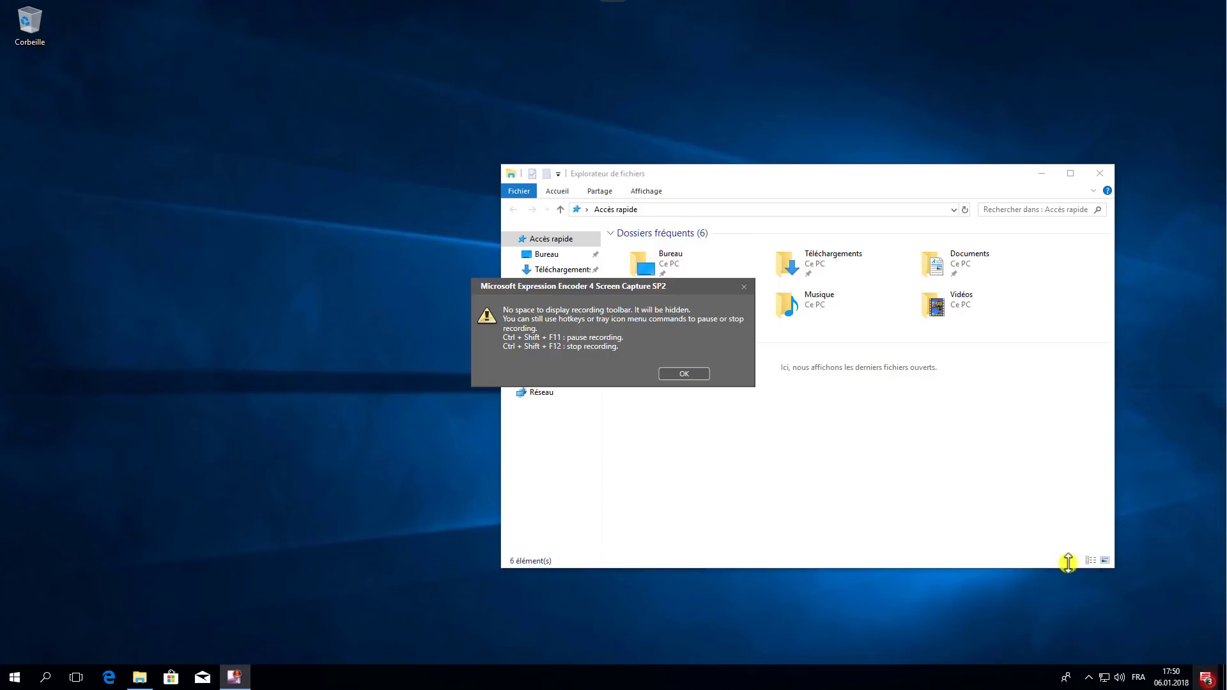
click(679, 373)
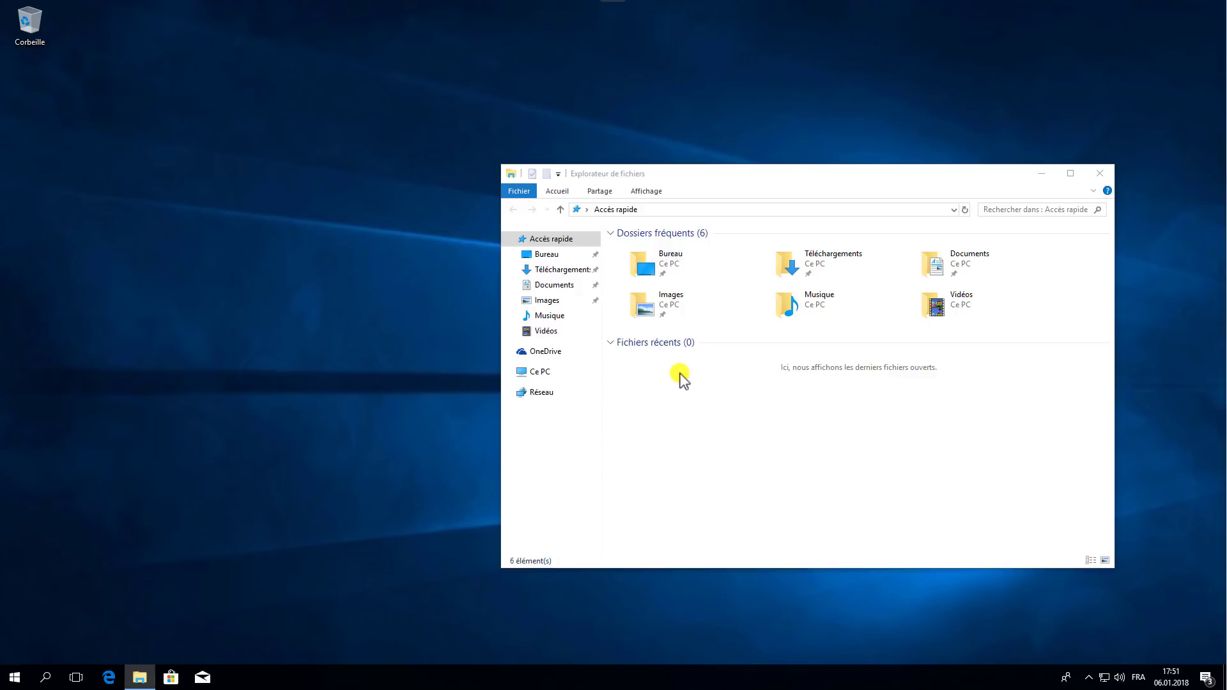
Open the game bar page (Barre de jeux) in the gaming section of Windows Settings
click(11, 679)
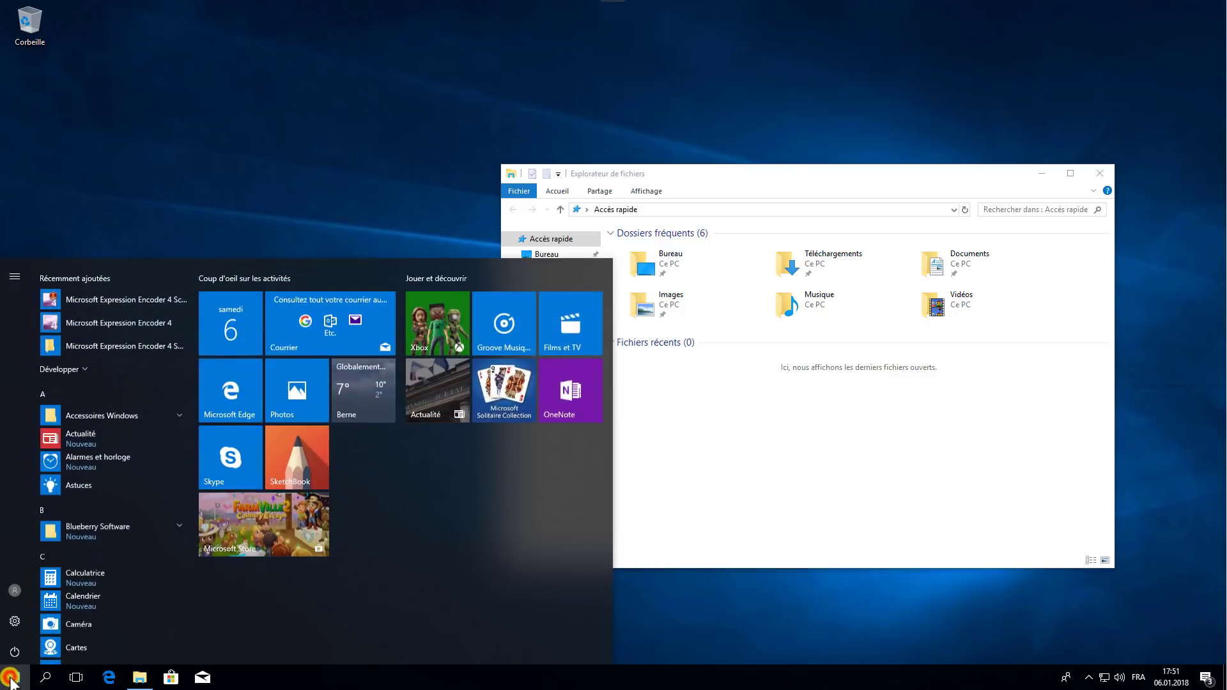
click(16, 626)
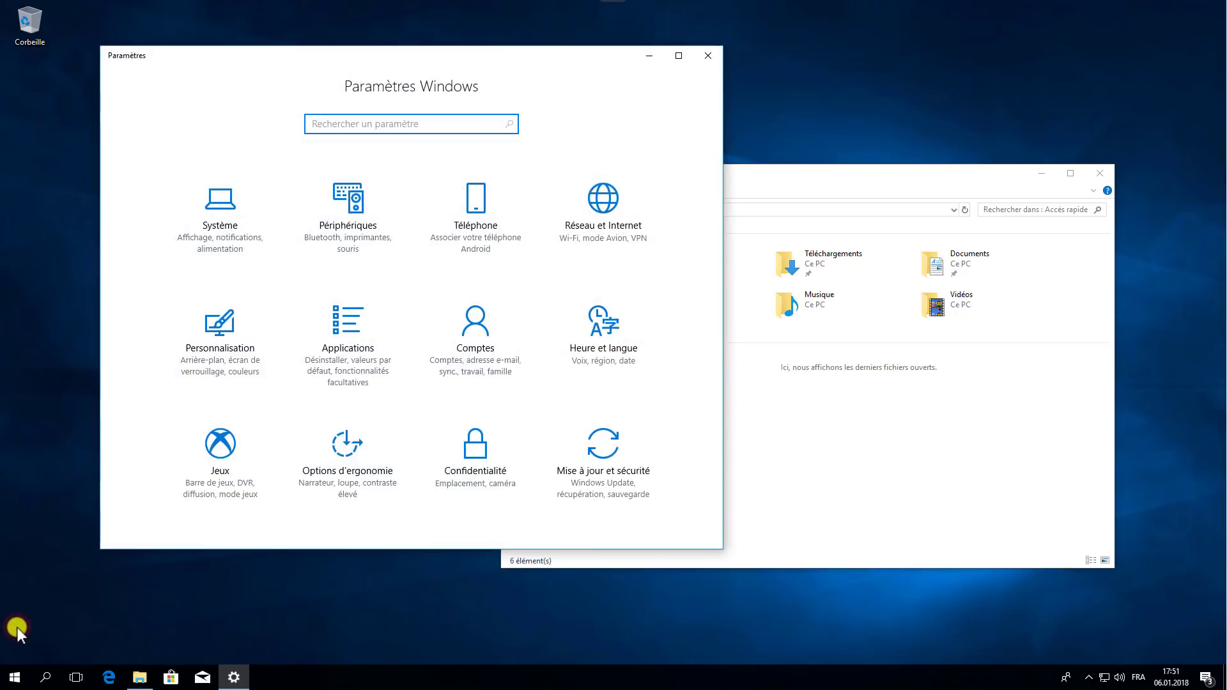
click(223, 495)
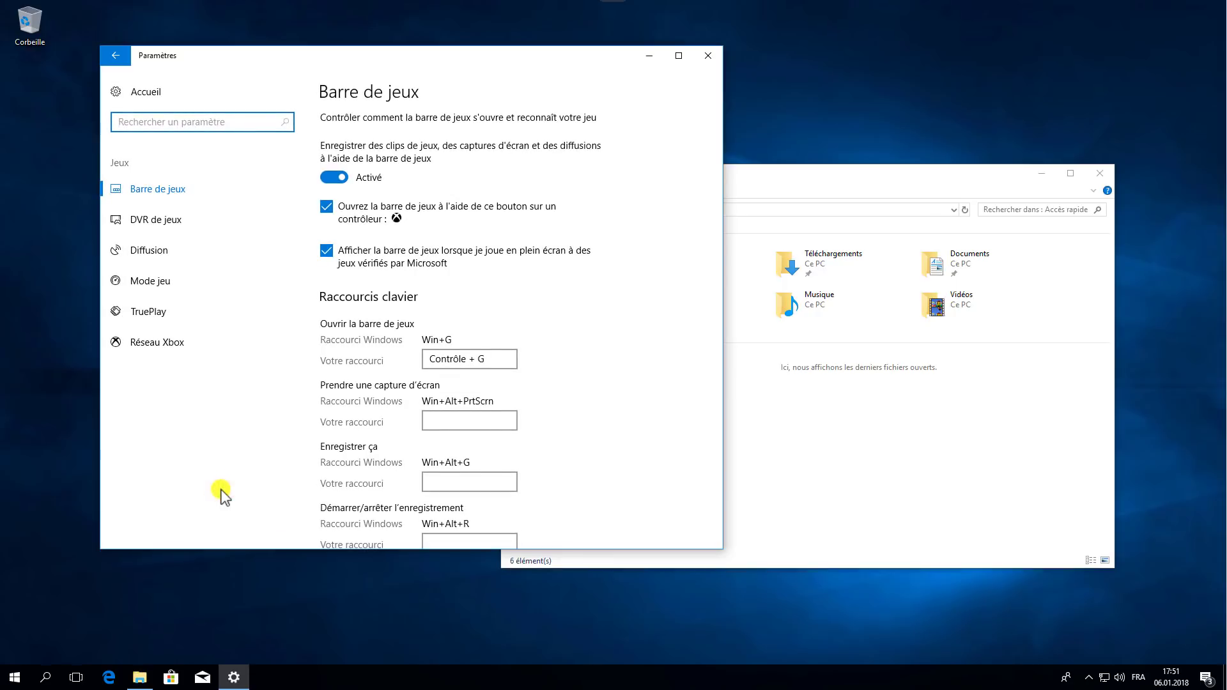
click(191, 199)
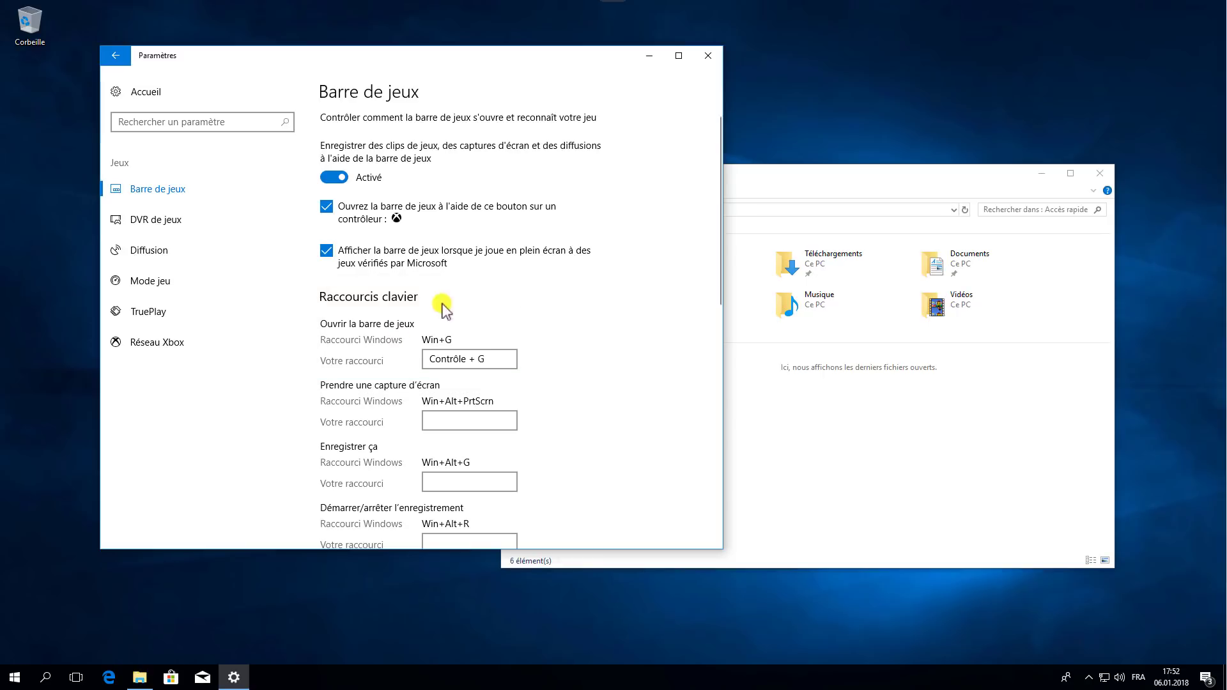
Close the Windows Settings and File Explorer windows, and stop the screen recording from its tray menu
click(713, 62)
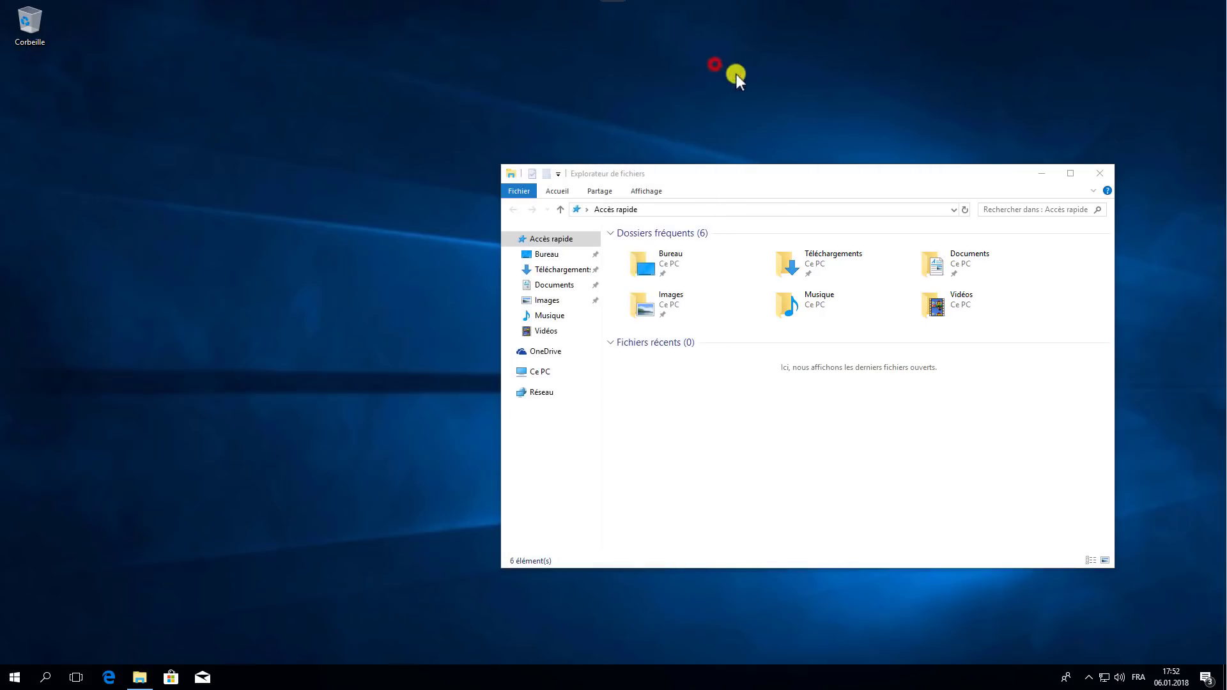
click(1111, 174)
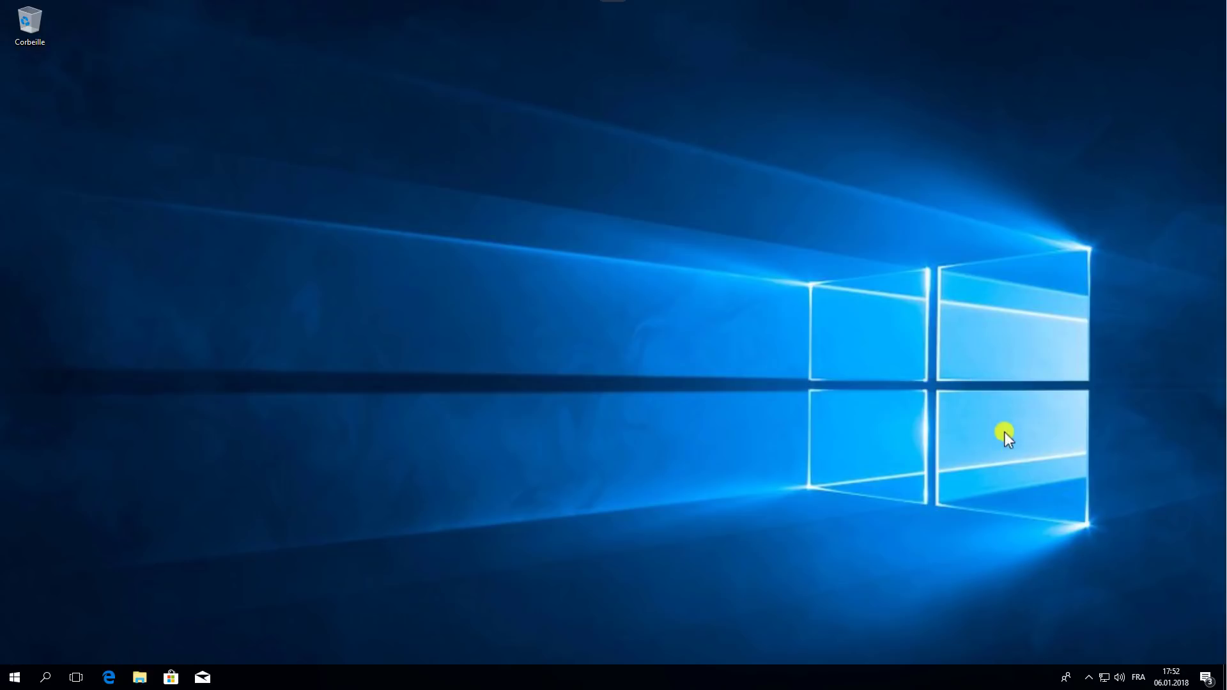
click(1090, 678)
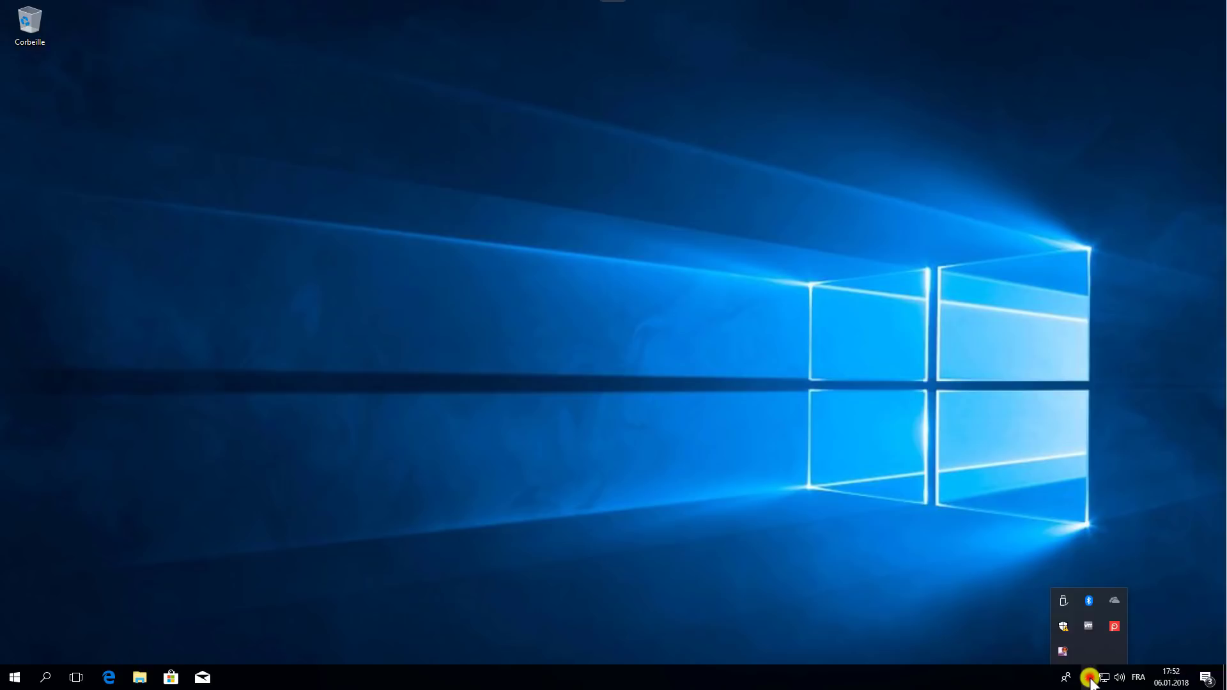
right_click(1063, 653)
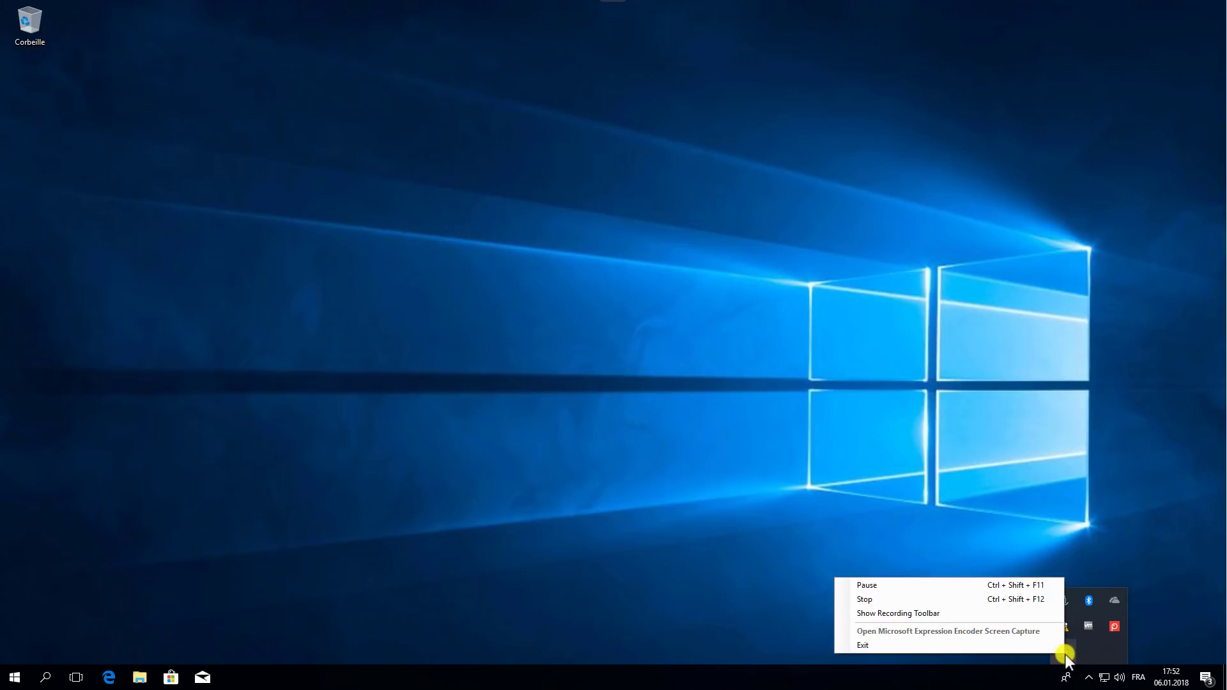
click(882, 601)
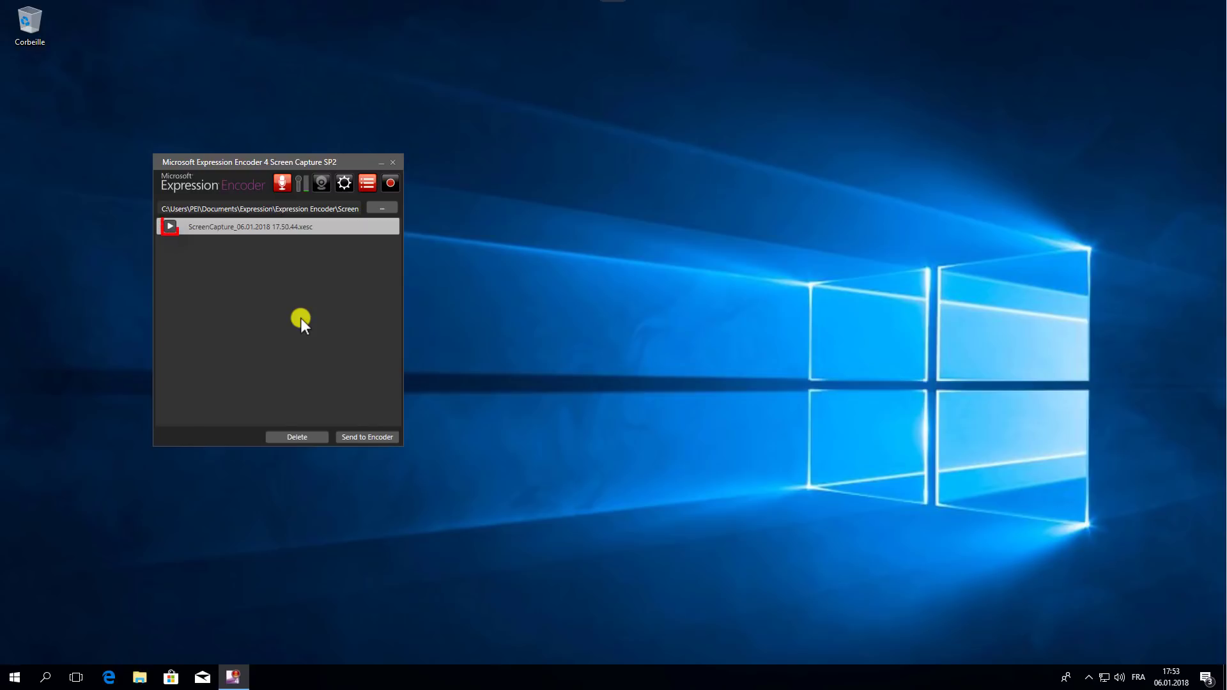
Preview the recorded capture, skip ahead to a later part of it, and close the preview
click(171, 228)
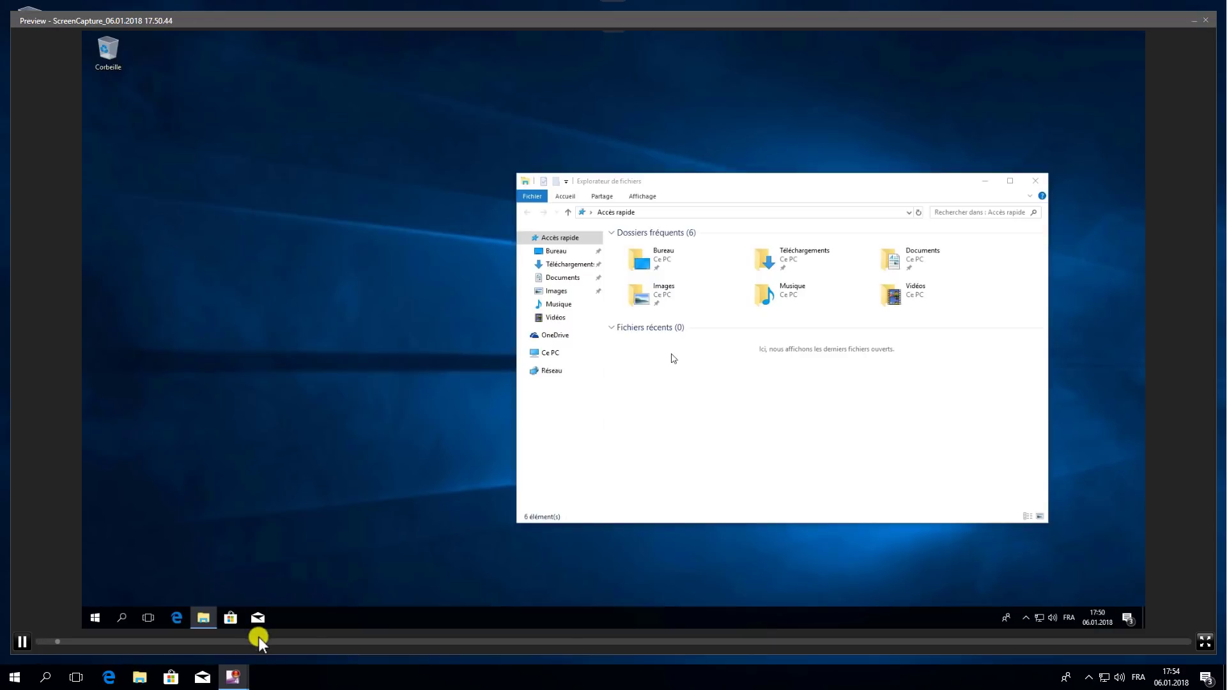
click(535, 643)
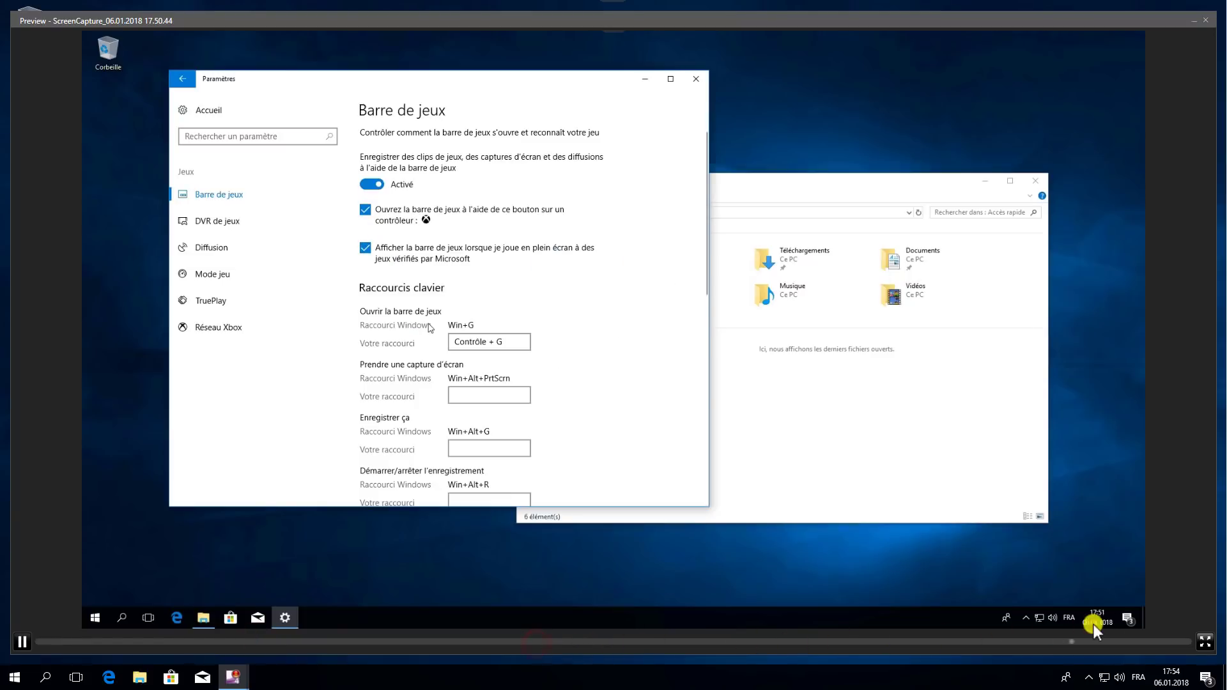
click(1205, 19)
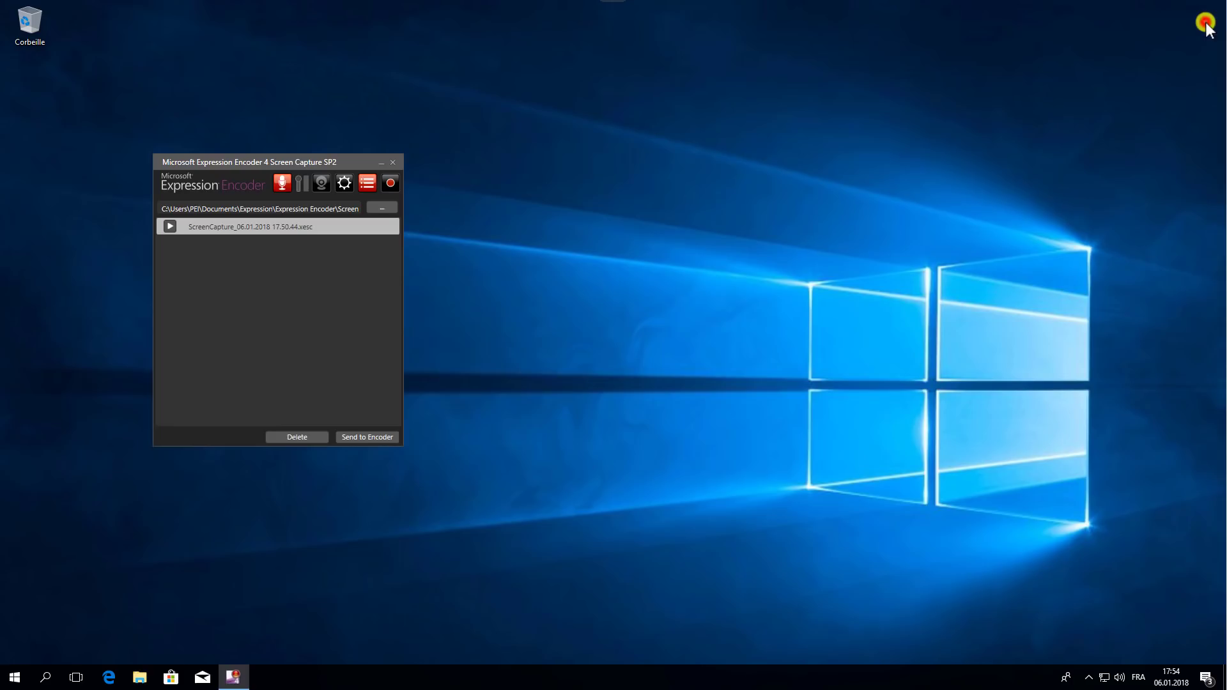
Send the recorded capture to Expression Encoder 4 and set the preview zoom to Fit to screen
click(369, 437)
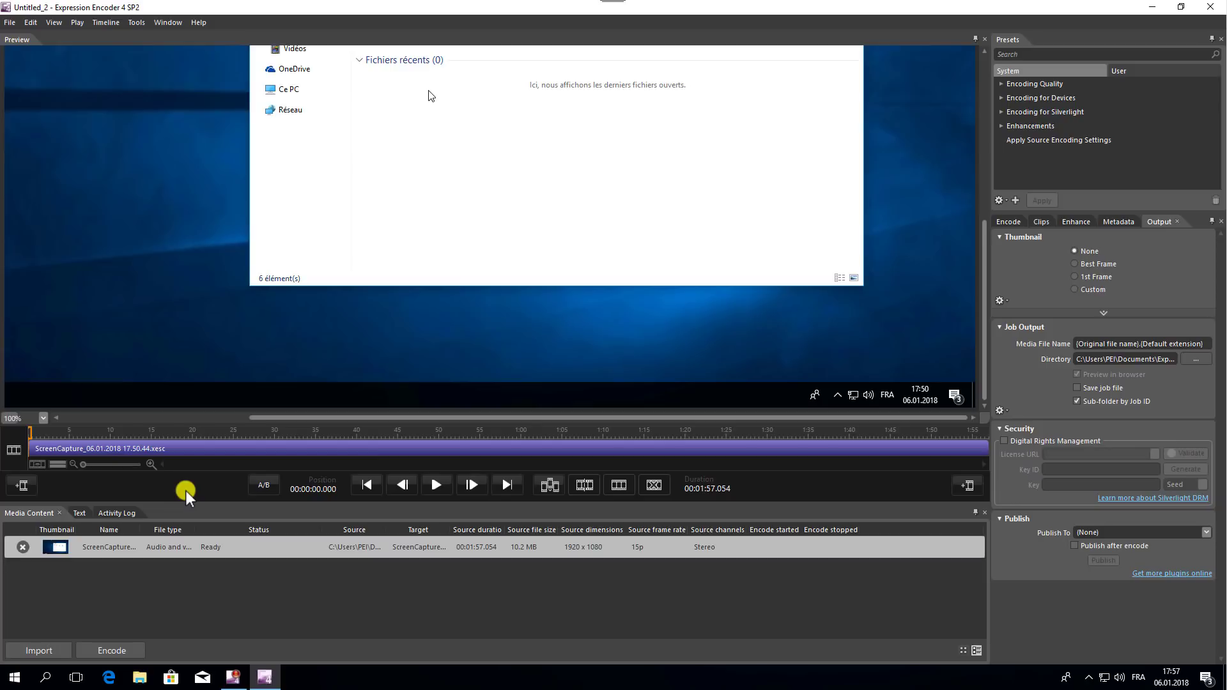
click(43, 418)
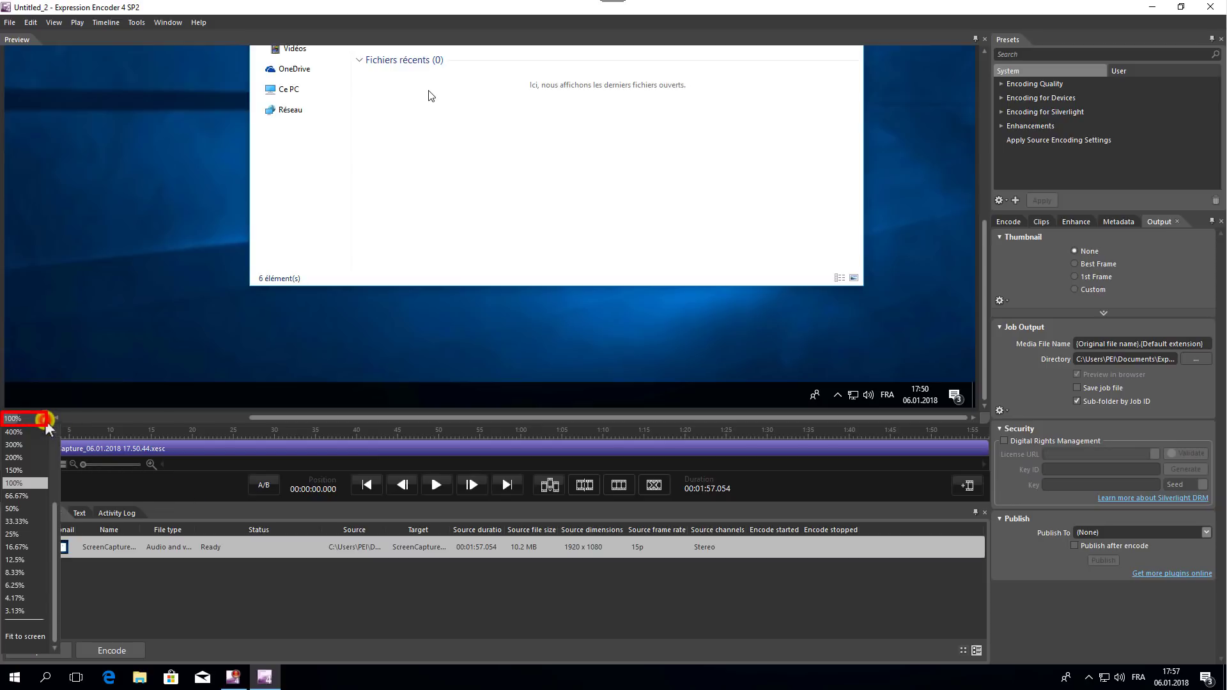
click(27, 636)
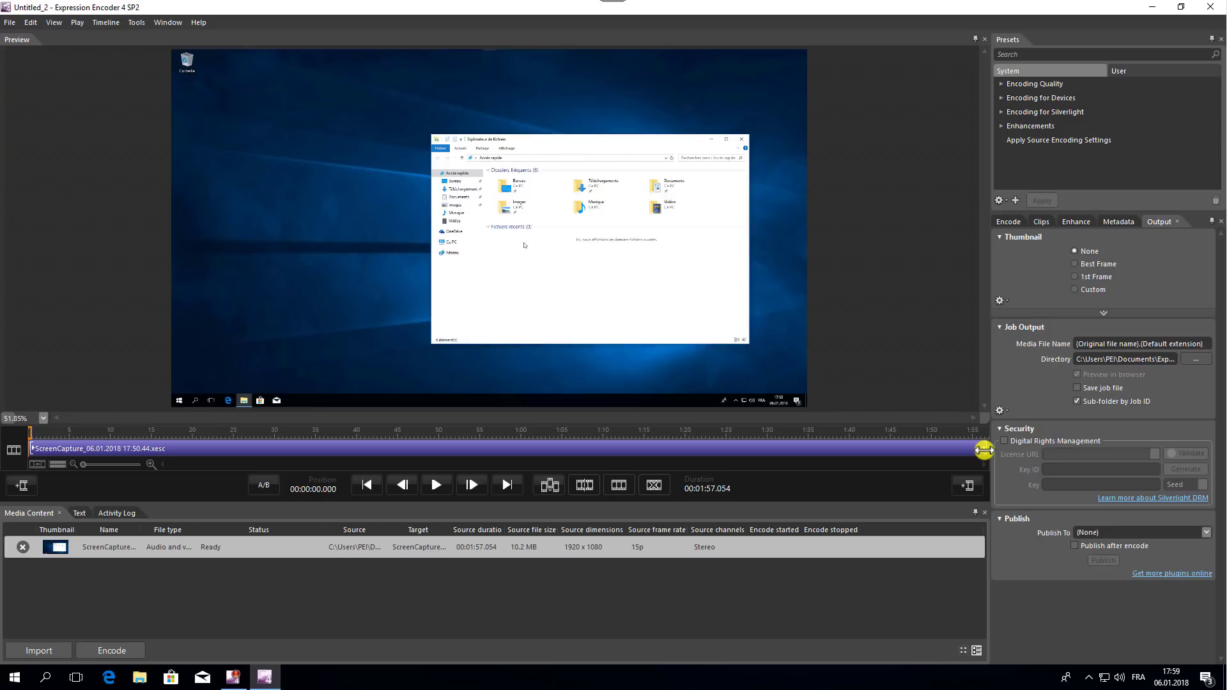
Find the moment just before the Start menu opens and split the clip there, at 00:00:32.065
click(30, 433)
drag(30, 437, 345, 440)
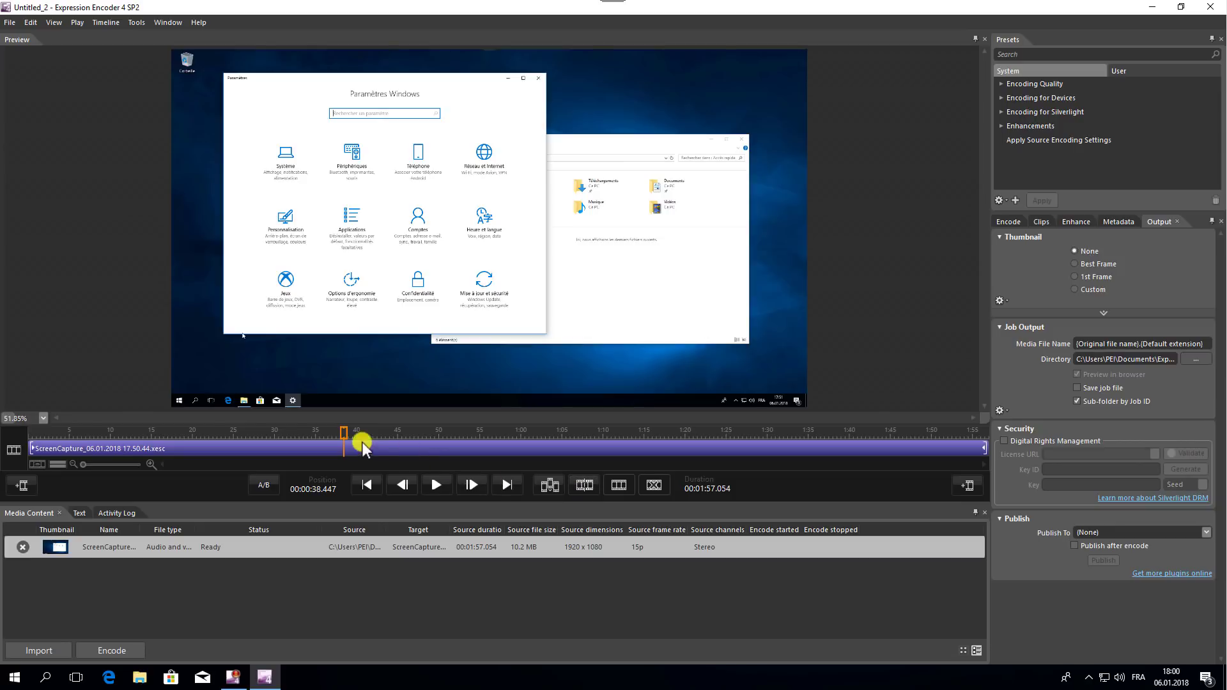
drag(343, 438, 292, 440)
drag(285, 435, 292, 436)
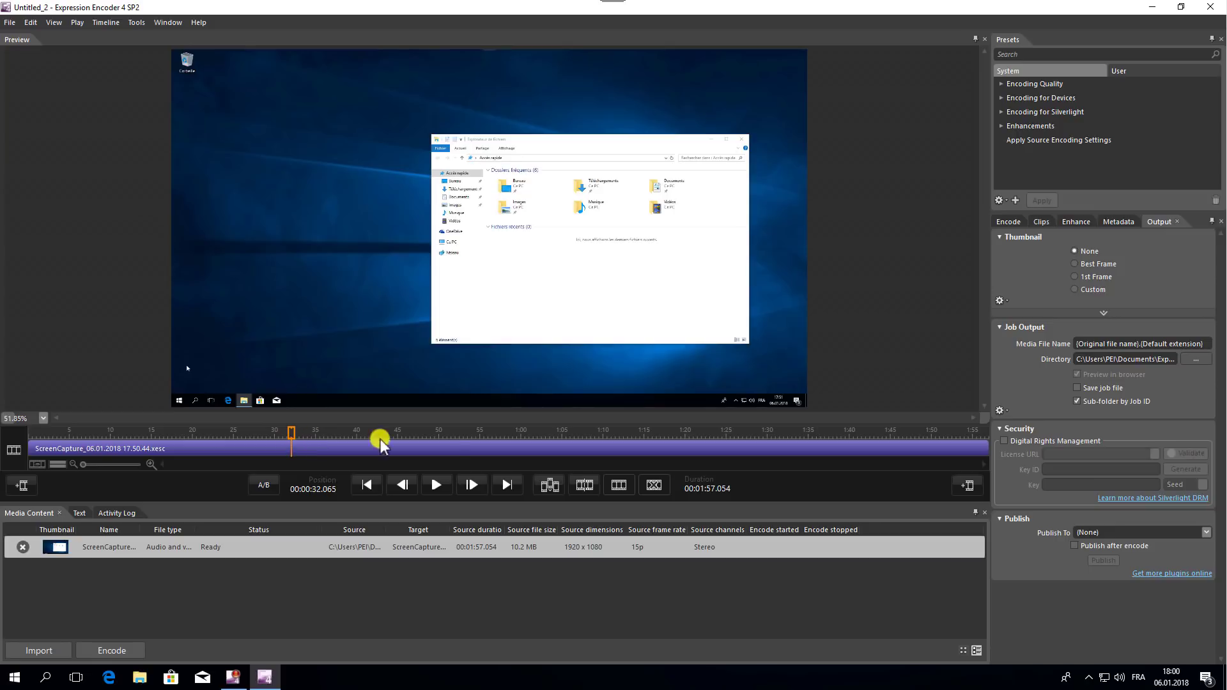
click(583, 487)
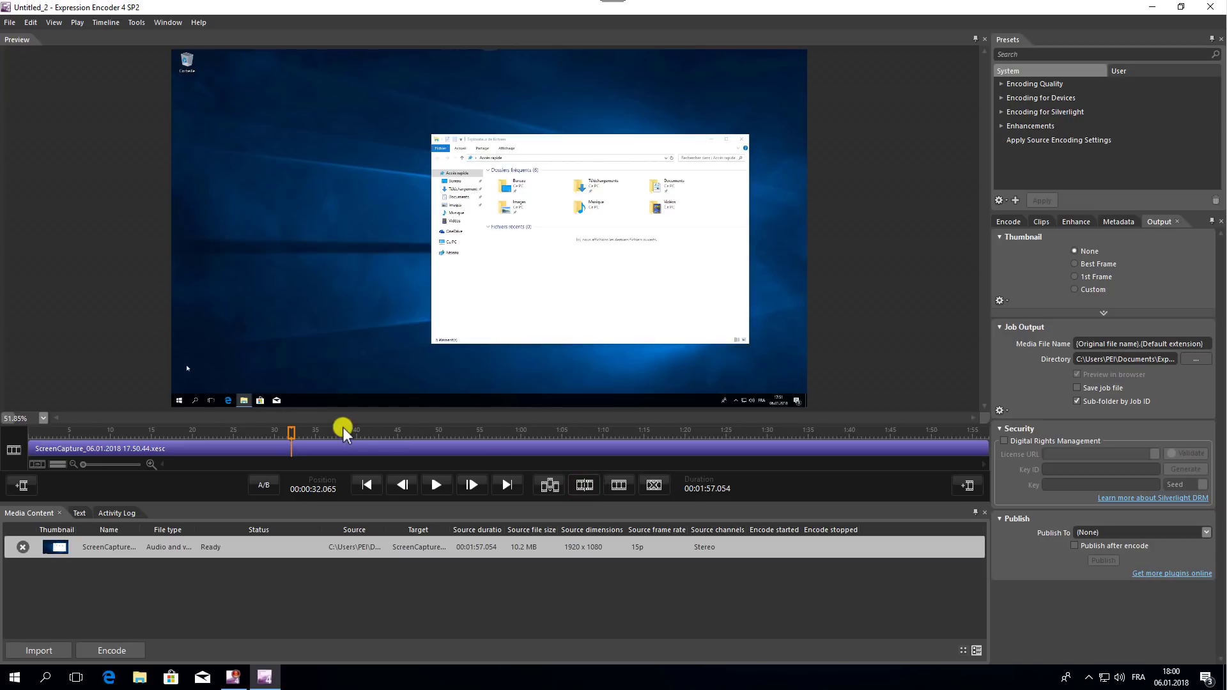
Select the clip's first segment, ahead of the split, and remove it from the timeline
click(301, 432)
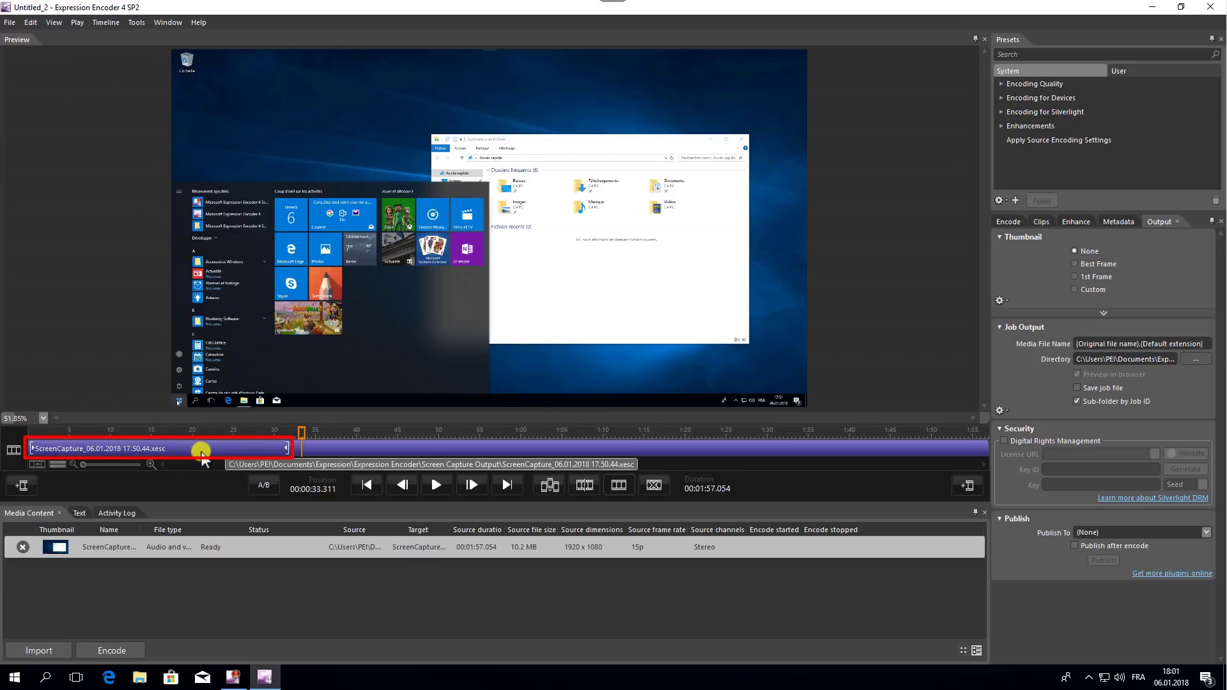
click(201, 451)
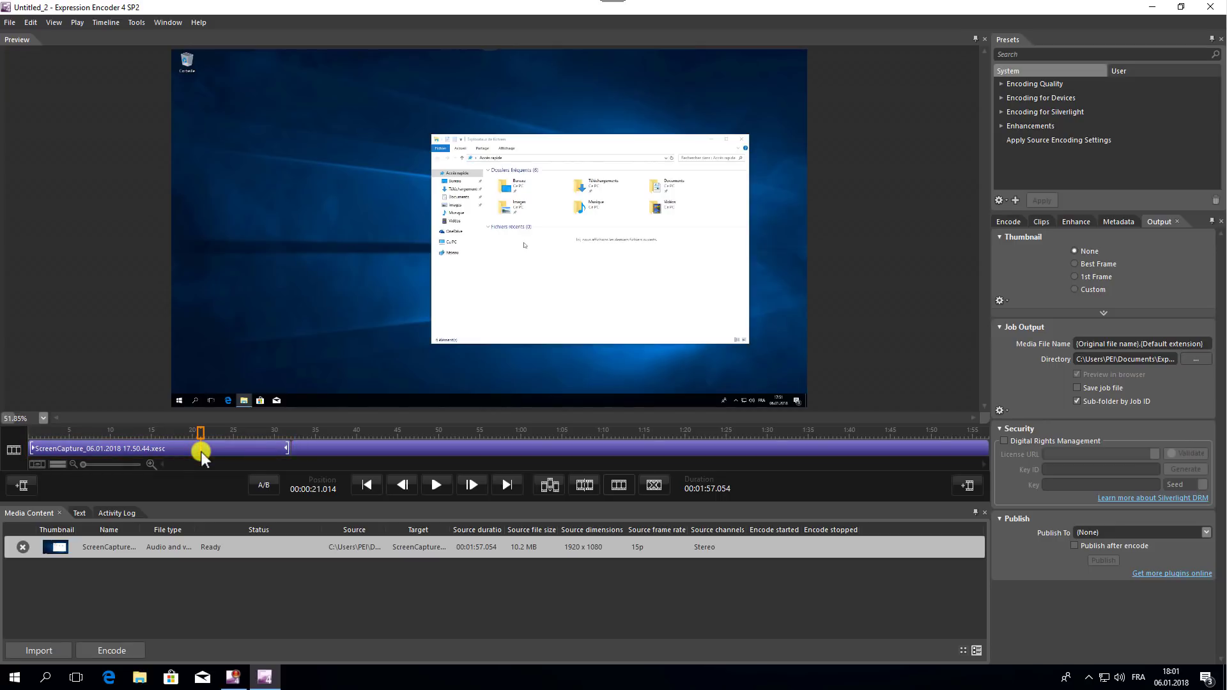
click(654, 487)
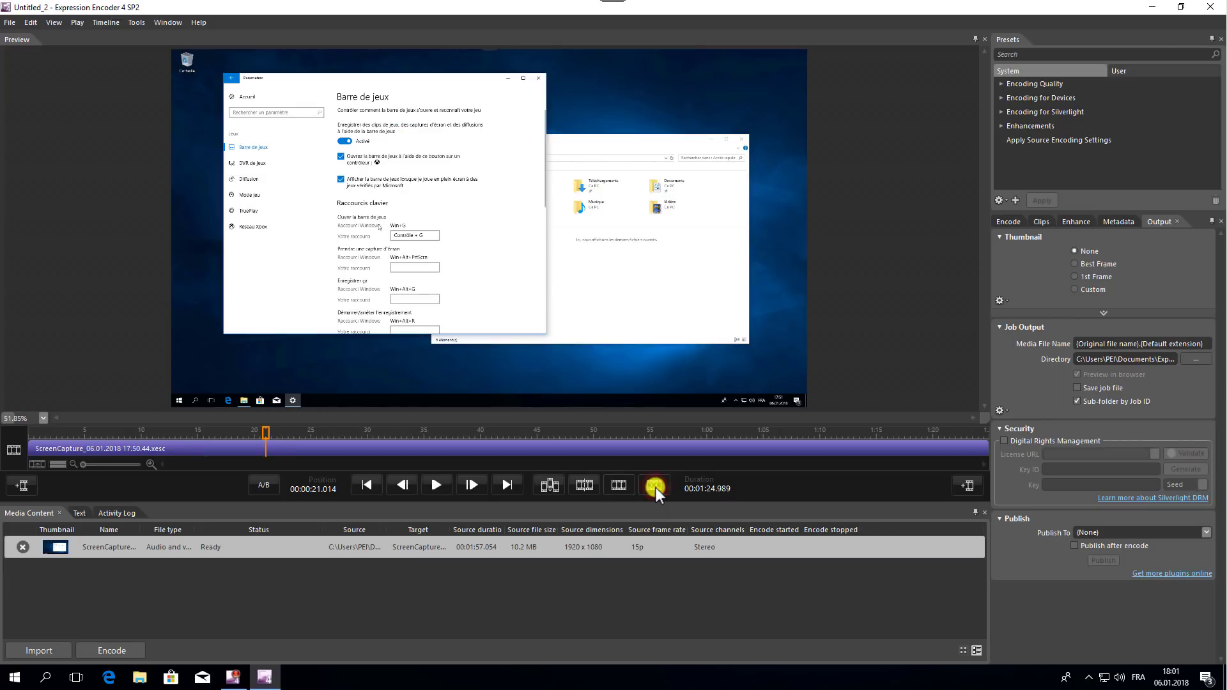
Split the clip at 00:00:49.558 and again at 00:01:10.014, around the stretch showing only the empty desktop
drag(266, 432, 47, 437)
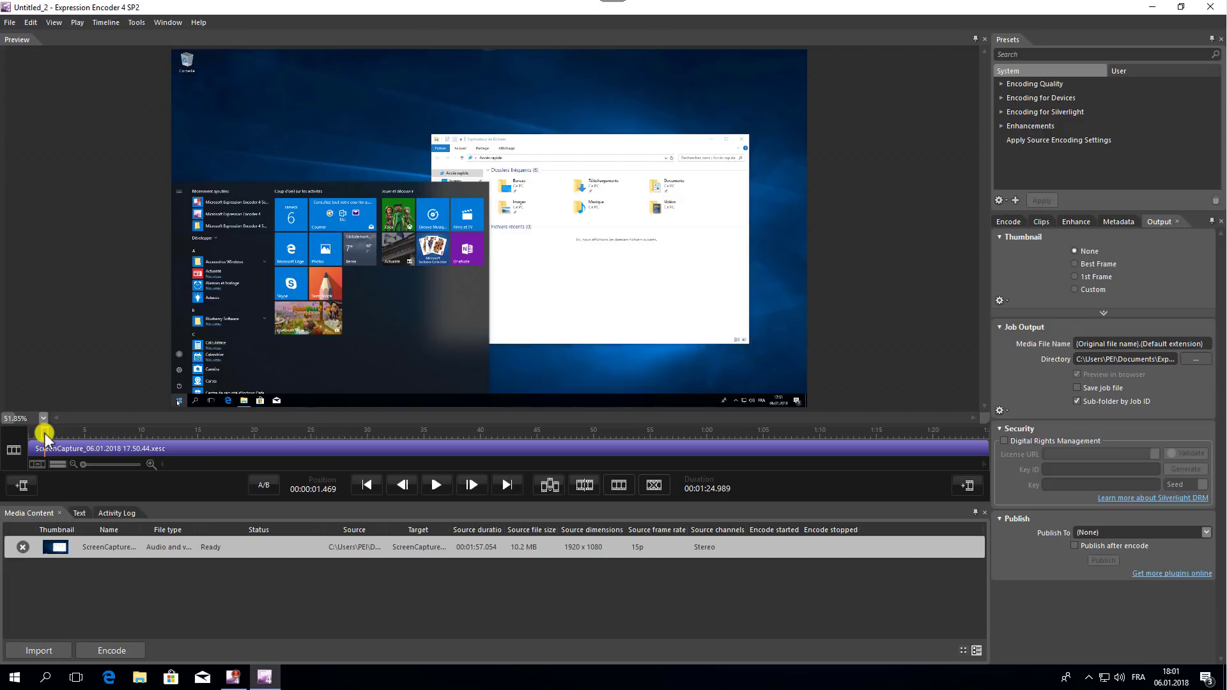
drag(44, 433, 588, 434)
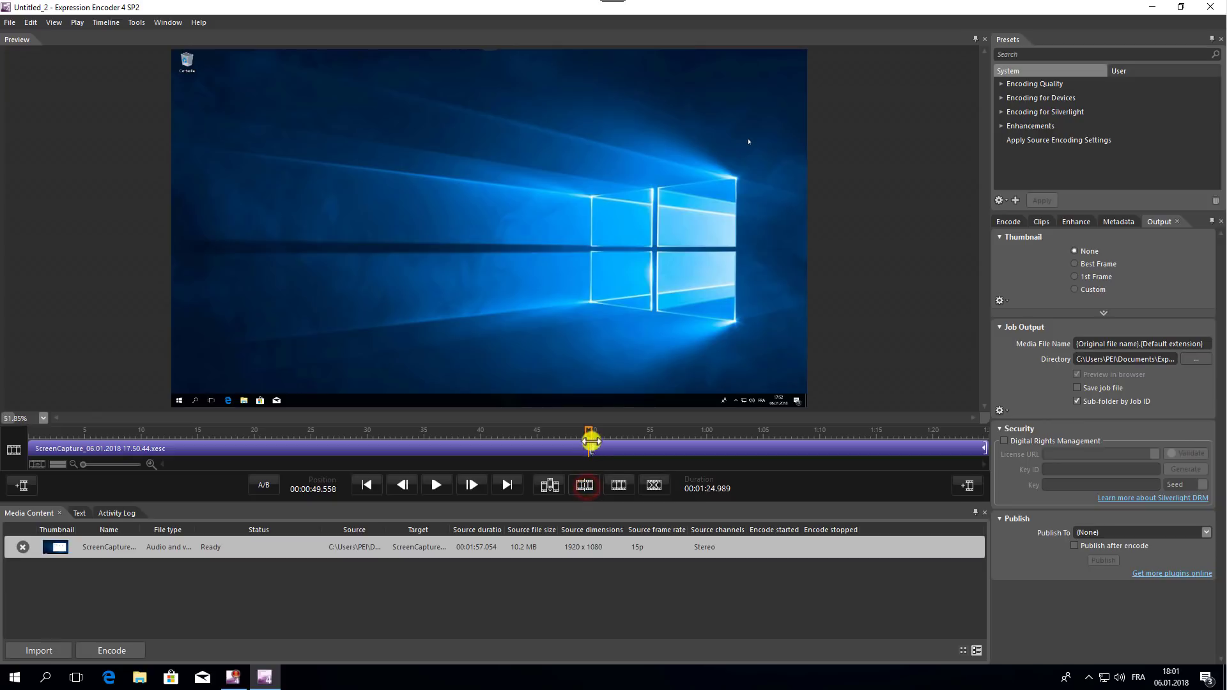
drag(588, 433, 577, 437)
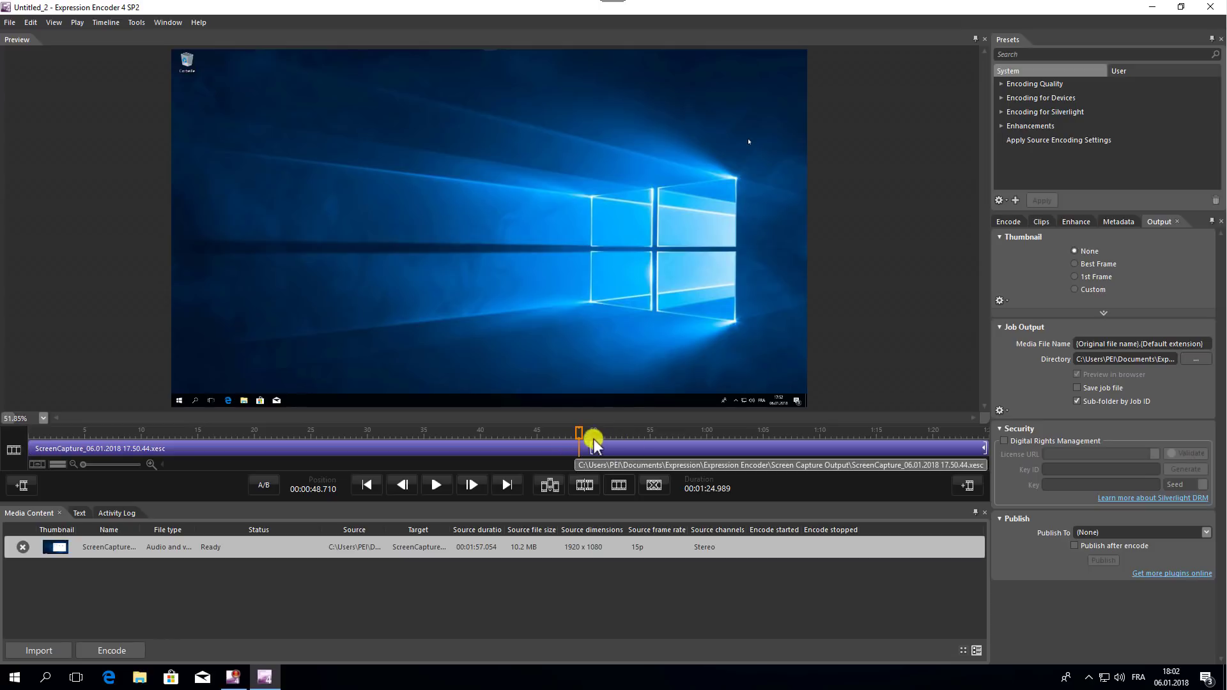
drag(578, 432, 826, 436)
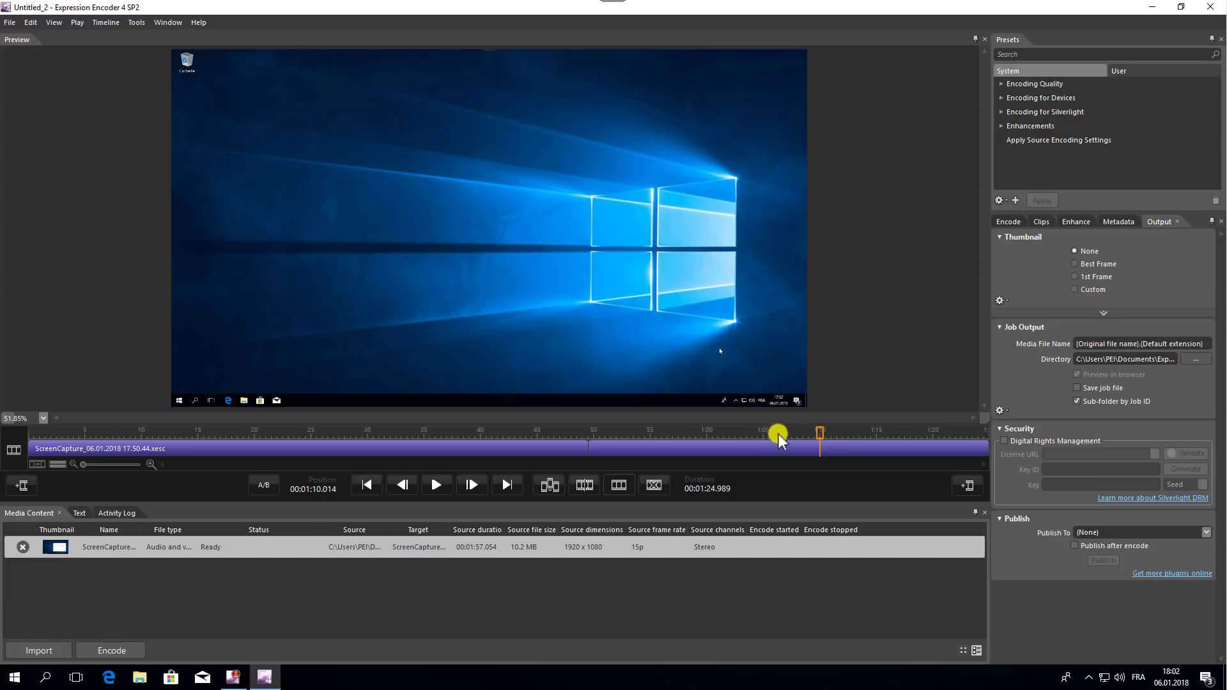
click(585, 487)
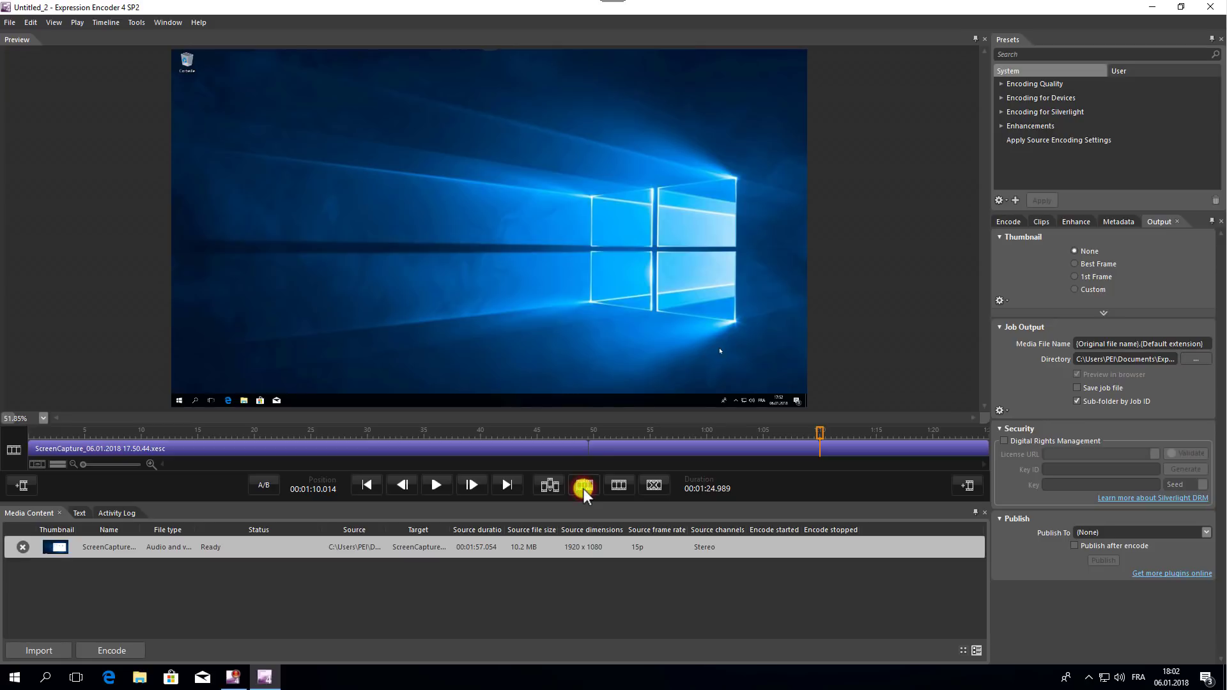
Select the middle segment between the two splits and remove it from the timeline
click(667, 429)
click(684, 448)
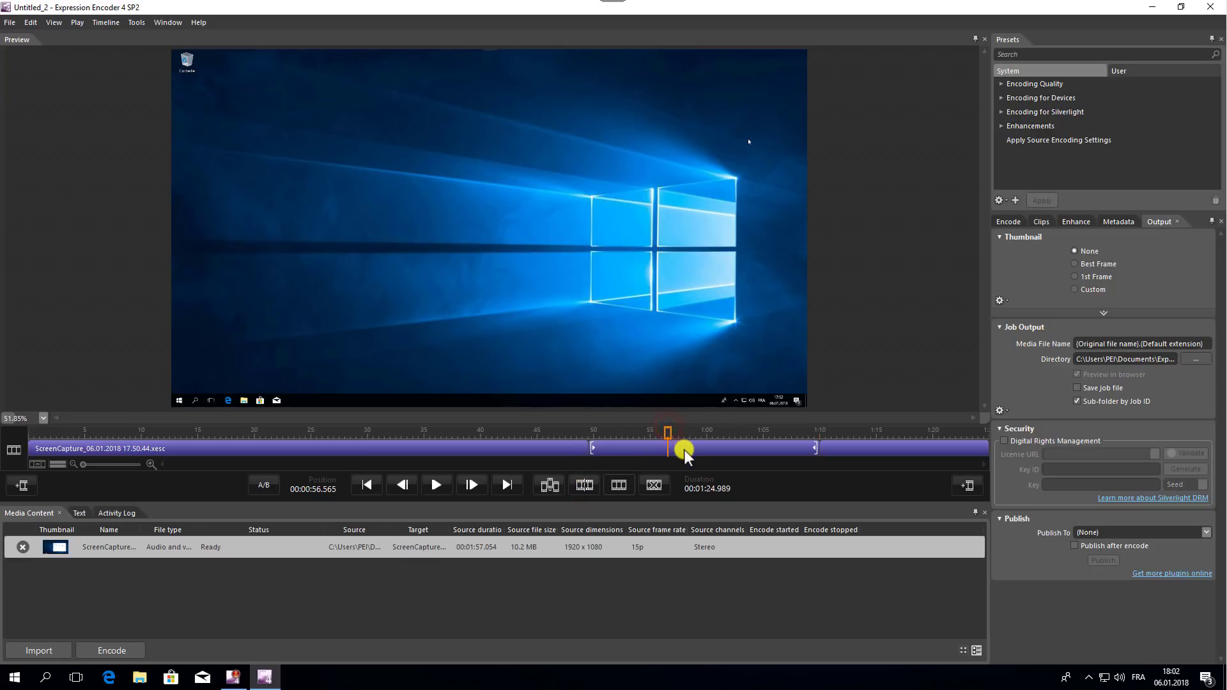
mouse_move(745, 430)
mouse_down()
mouse_move(583, 430)
mouse_move(810, 430)
mouse_move(690, 430)
mouse_up()
click(706, 449)
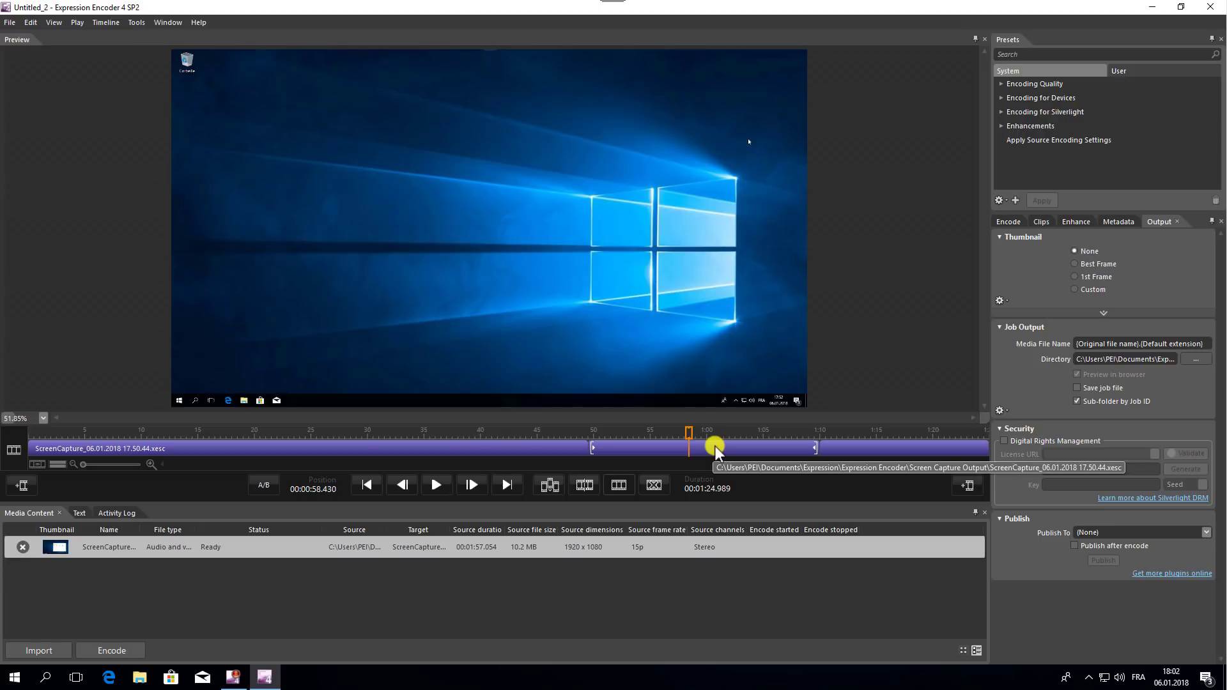
click(715, 449)
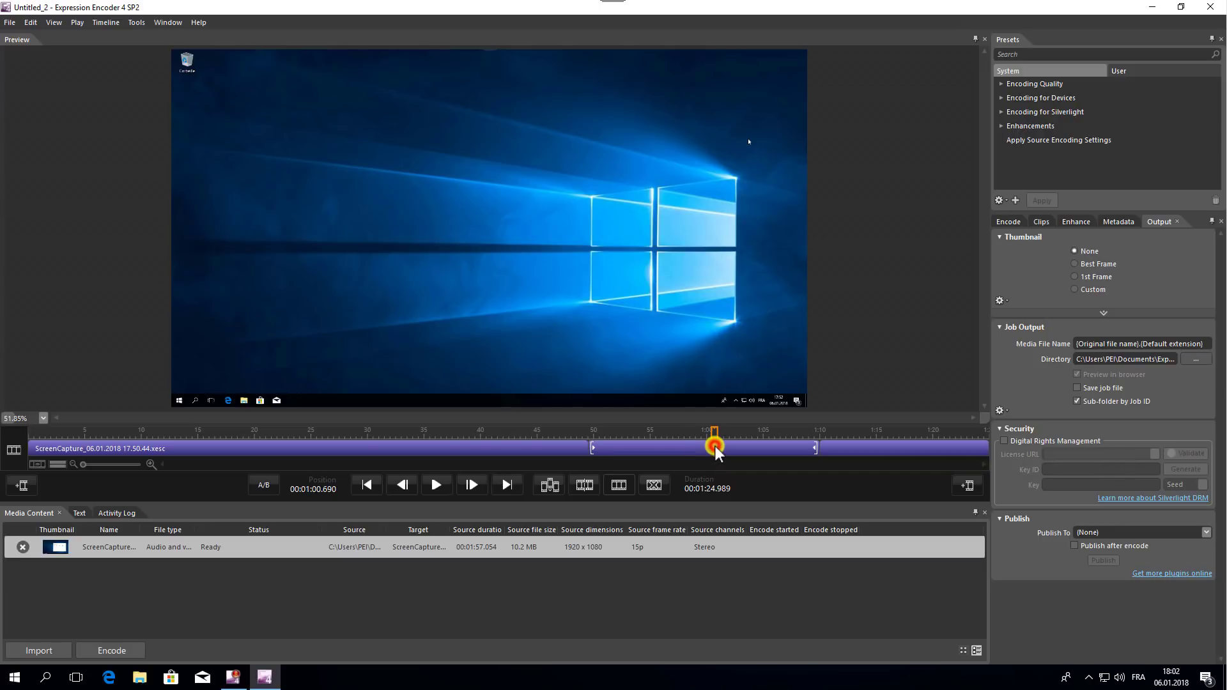
click(660, 486)
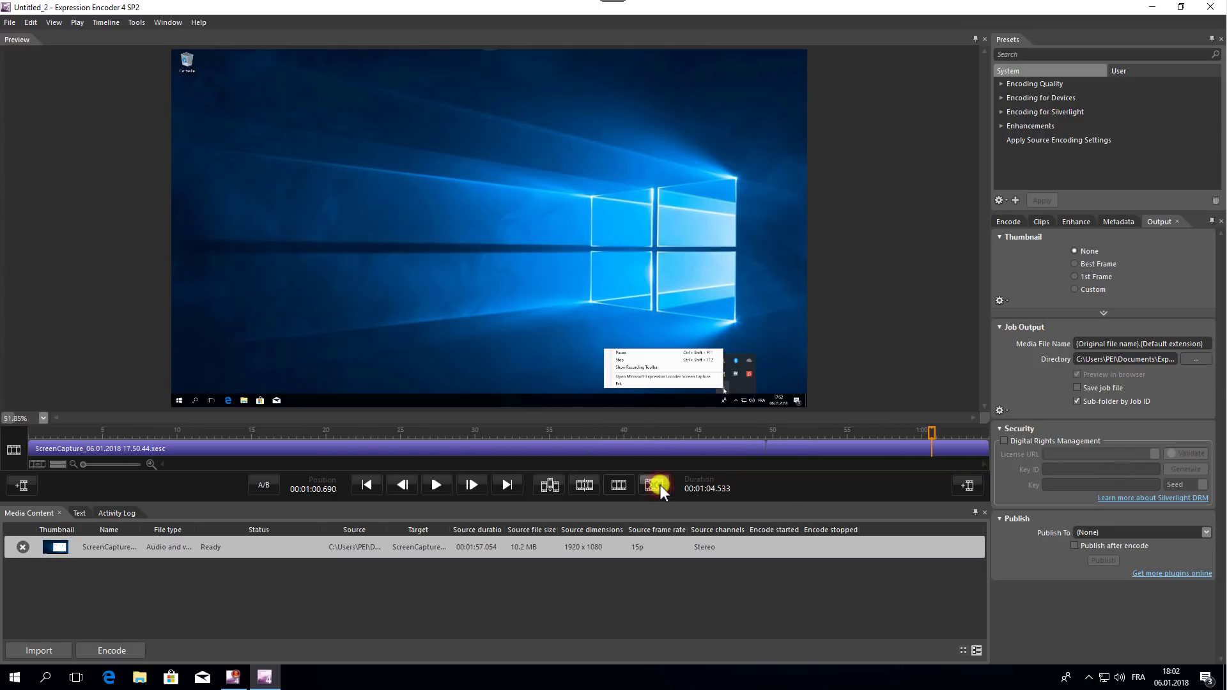
Play the edited clip from about 00:00:04.763, pause it, and step frame by frame to where the Barre de jeux settings open
drag(930, 431, 99, 441)
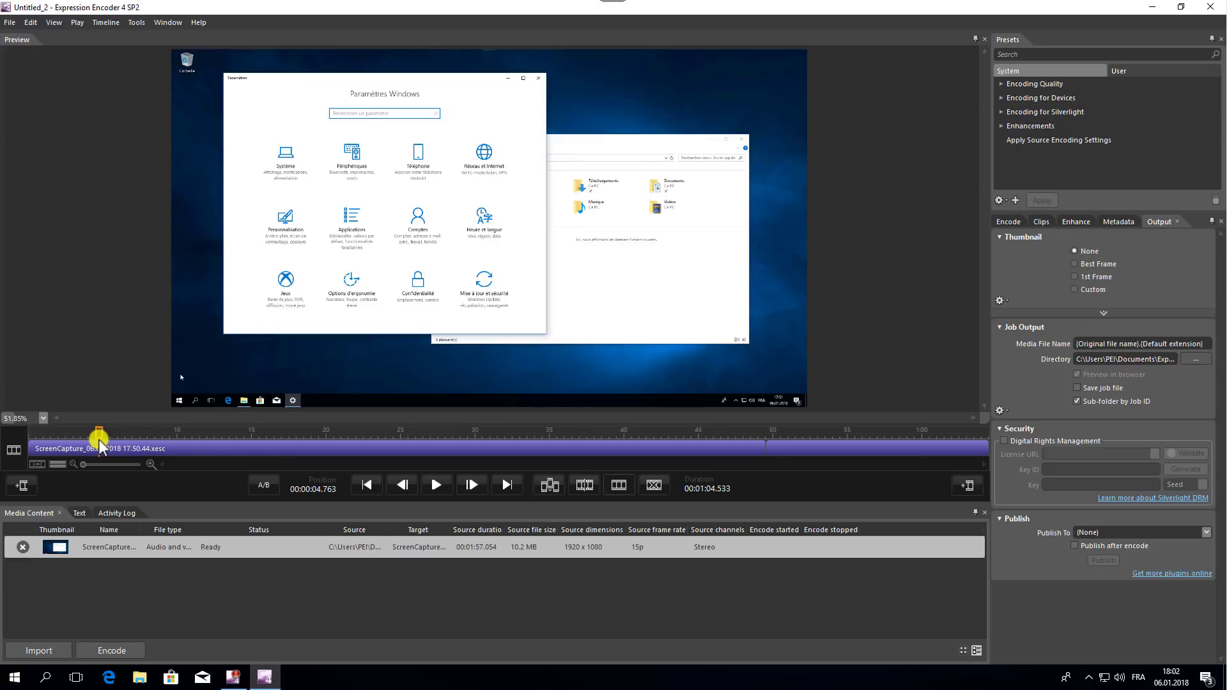
click(437, 487)
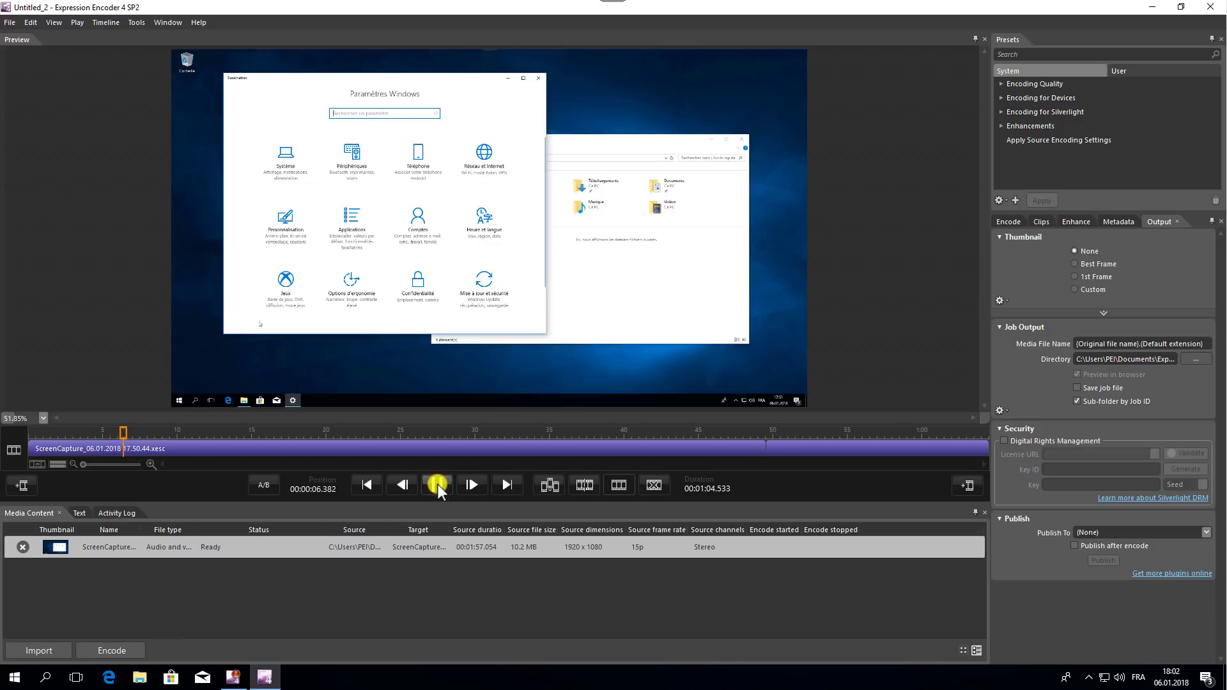
click(439, 484)
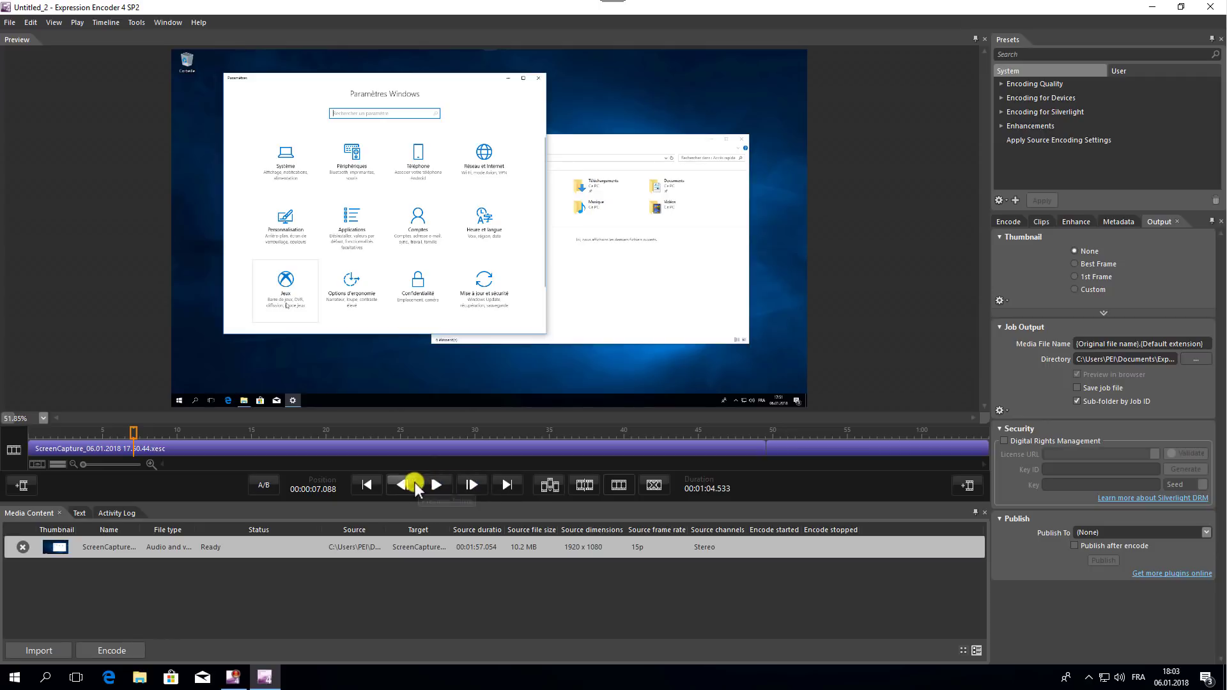
click(469, 483)
click(471, 483)
click(470, 483)
click(470, 483)
click(470, 483)
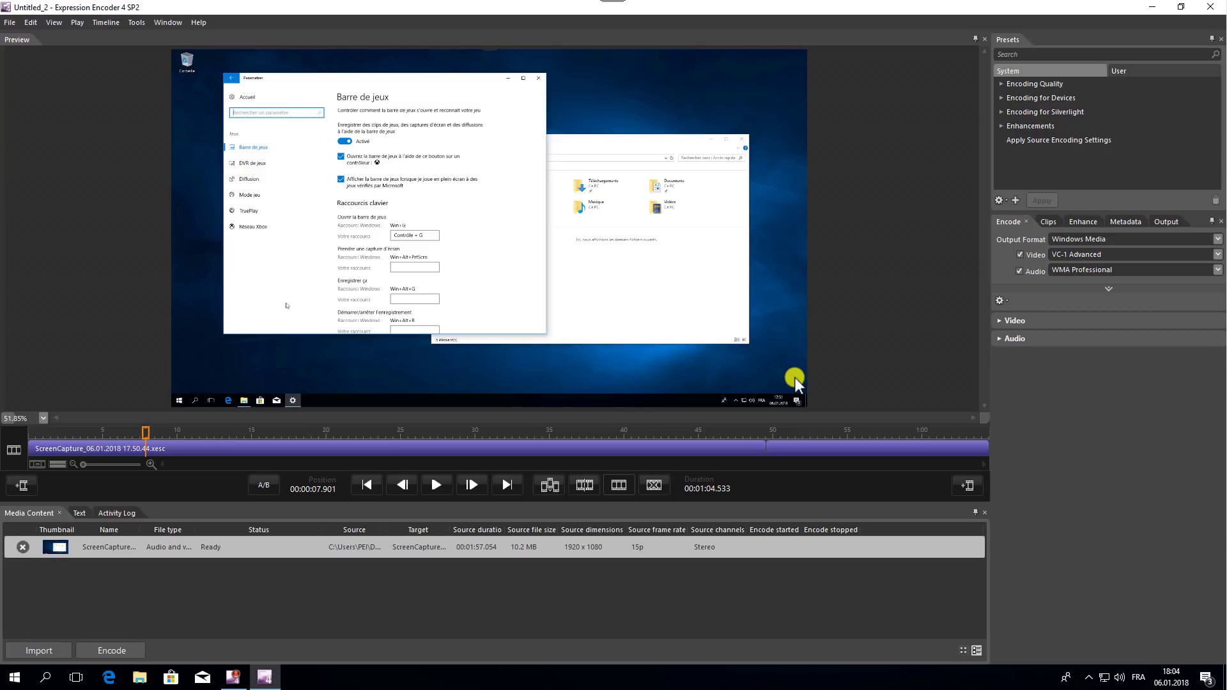
Set the job output directory to the desktop (Bureau) and encode the clip
click(1165, 220)
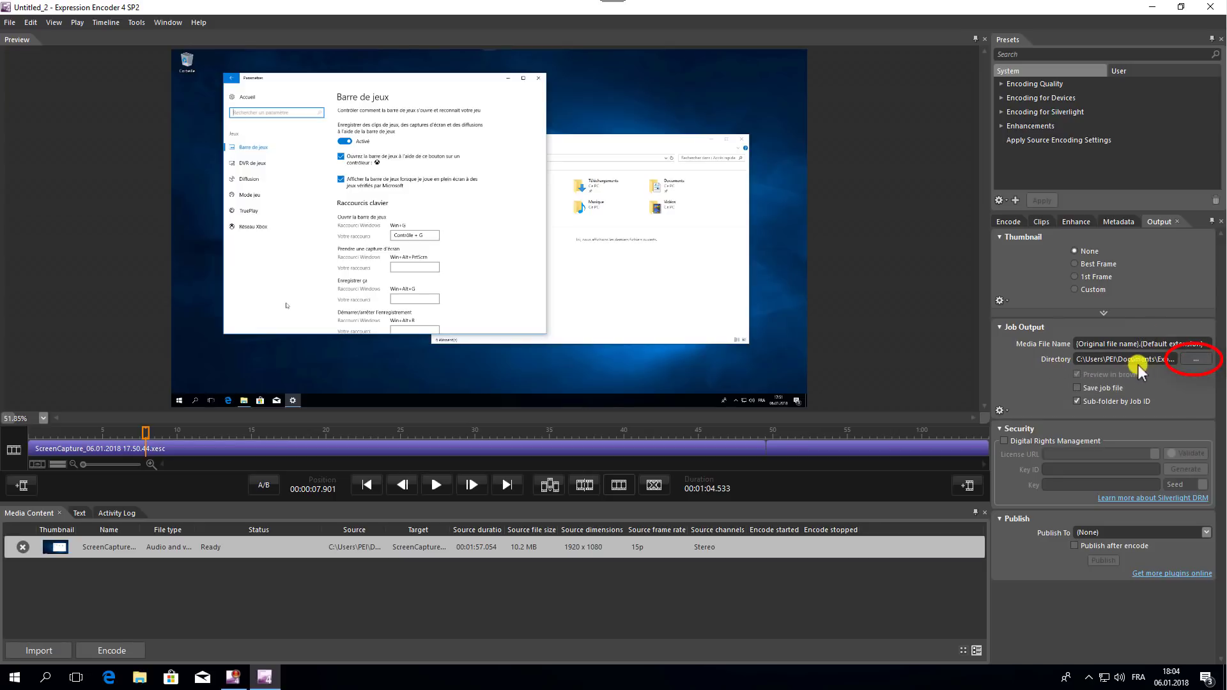
click(1195, 359)
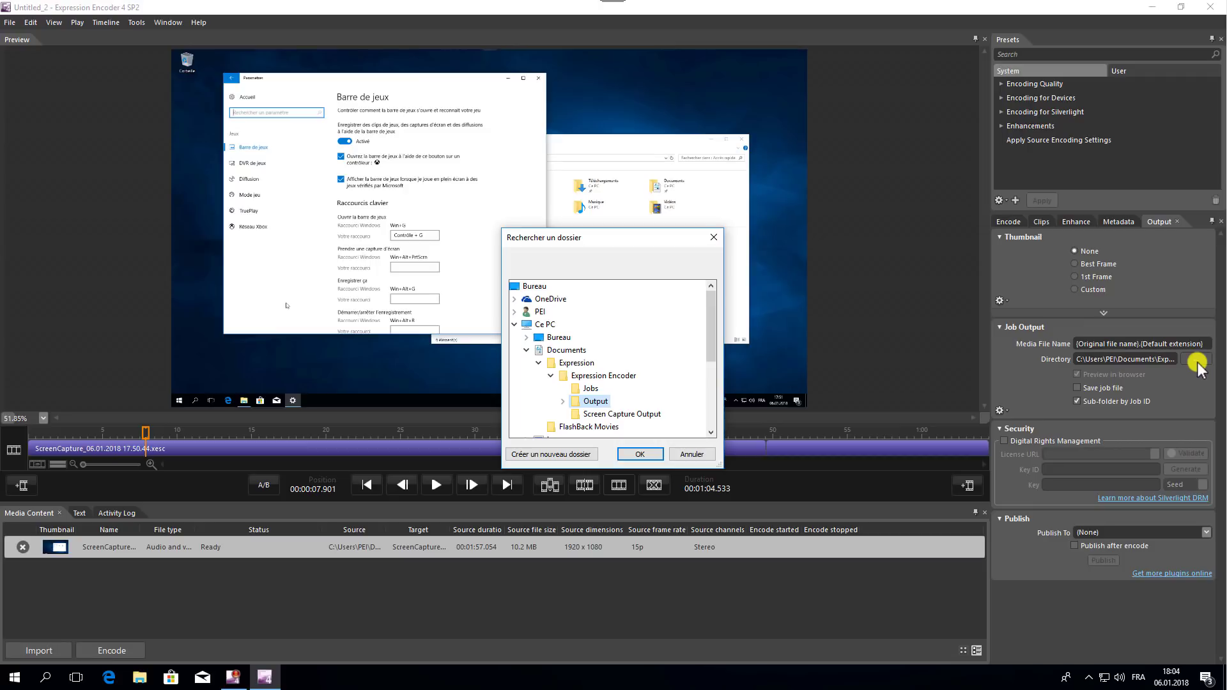
click(555, 339)
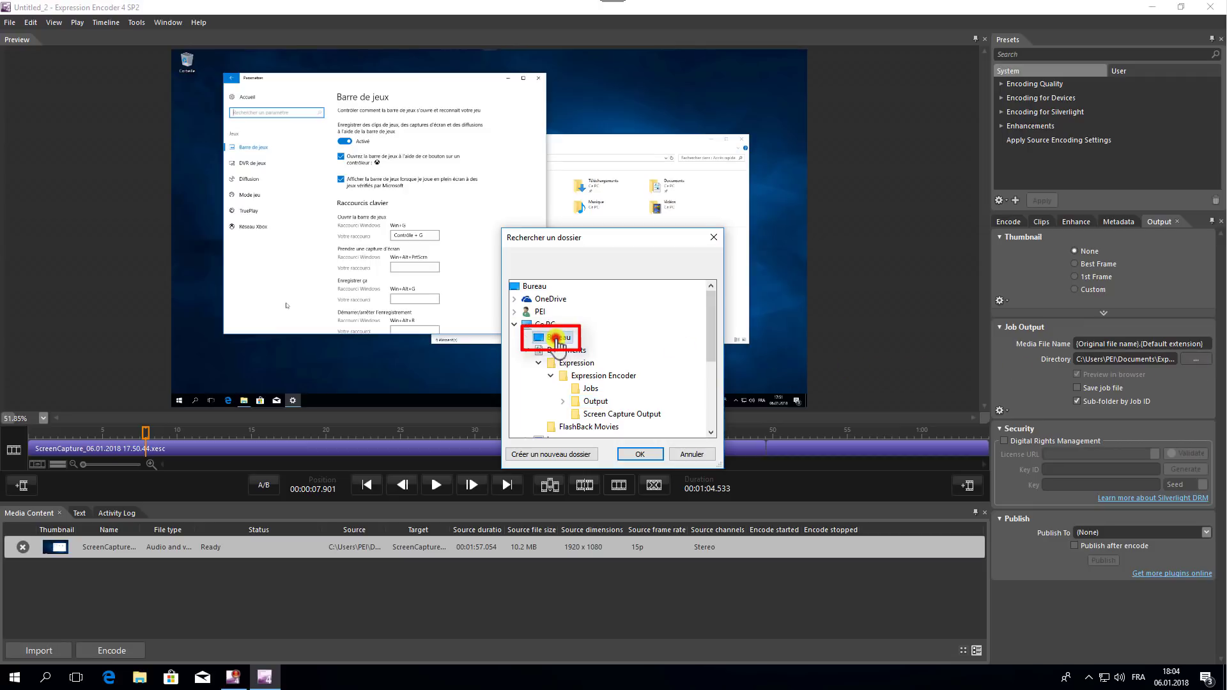
click(639, 454)
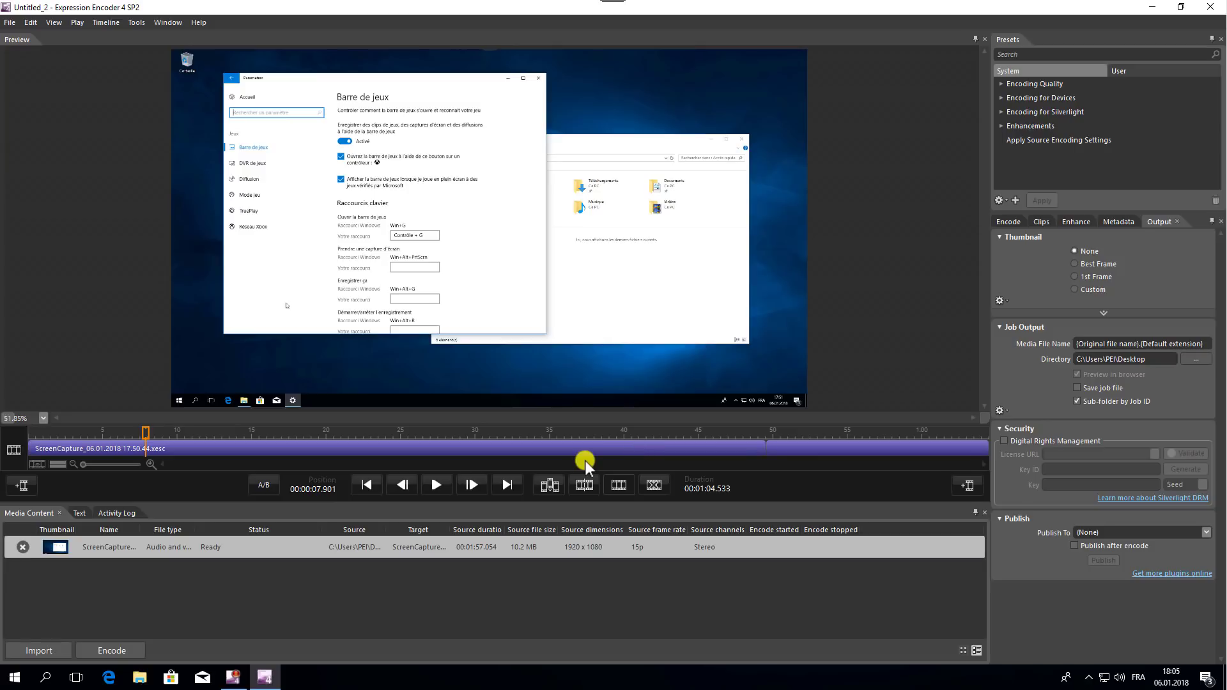
click(112, 651)
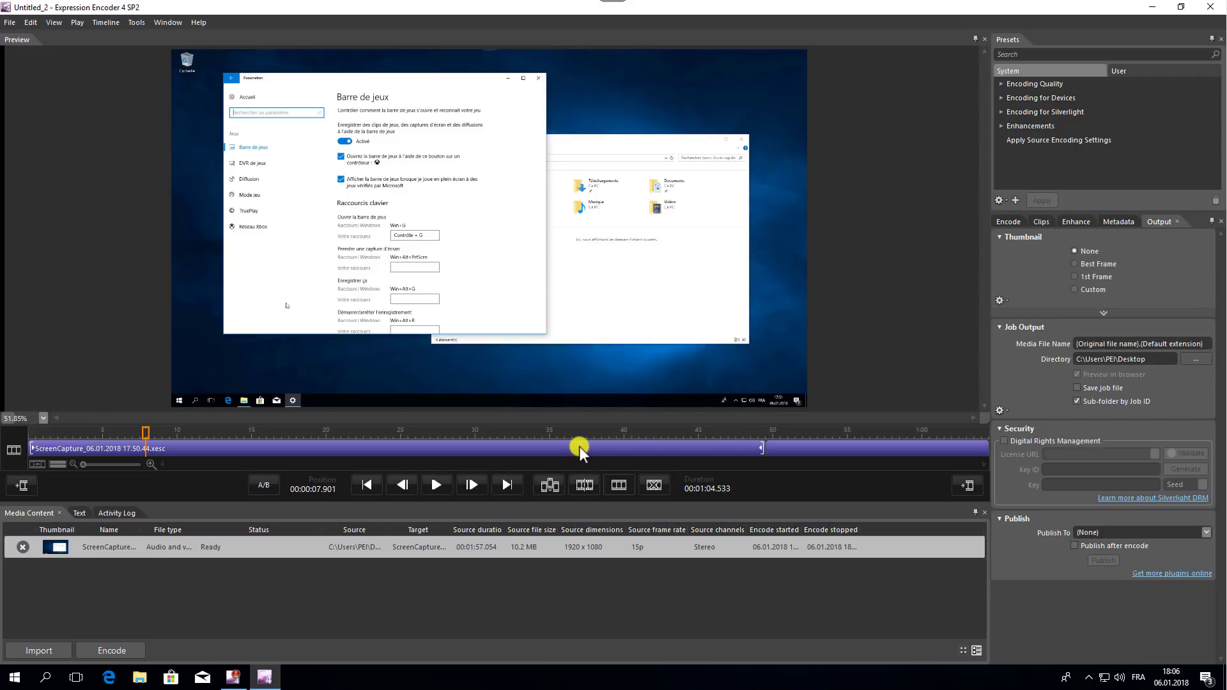
Minimize the encoder, open the new output folder on the desktop, and play the encoded ScreenCapture video briefly before pausing it
click(1147, 9)
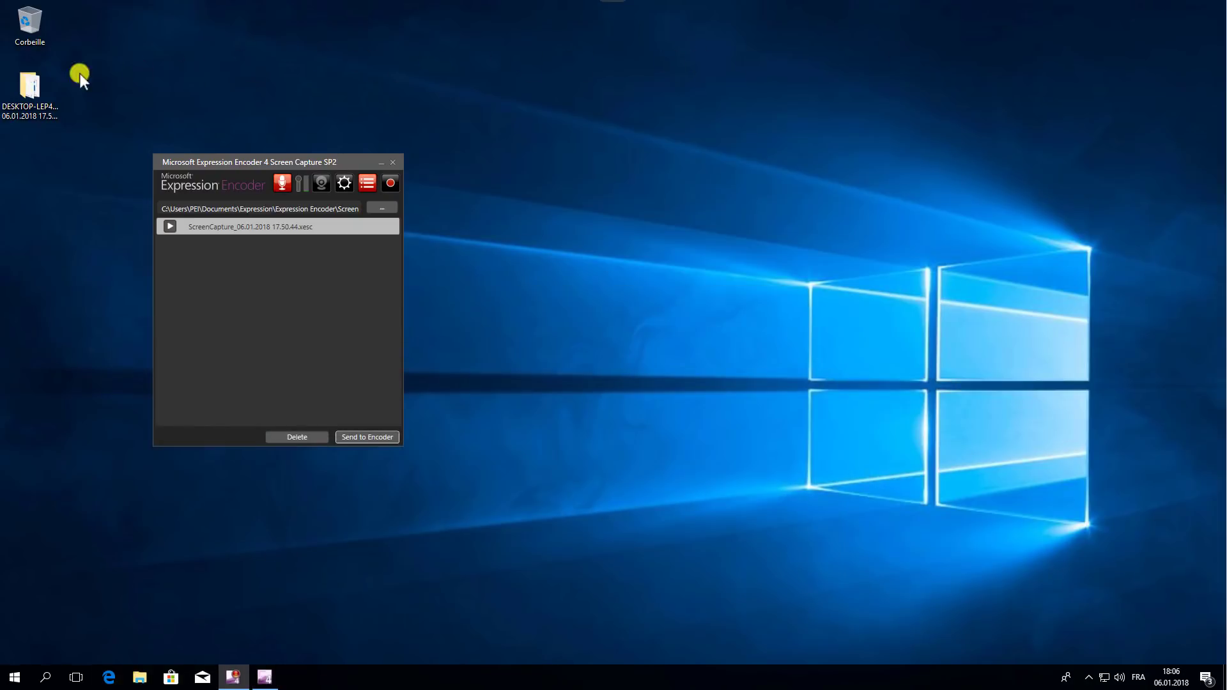
double_click(35, 109)
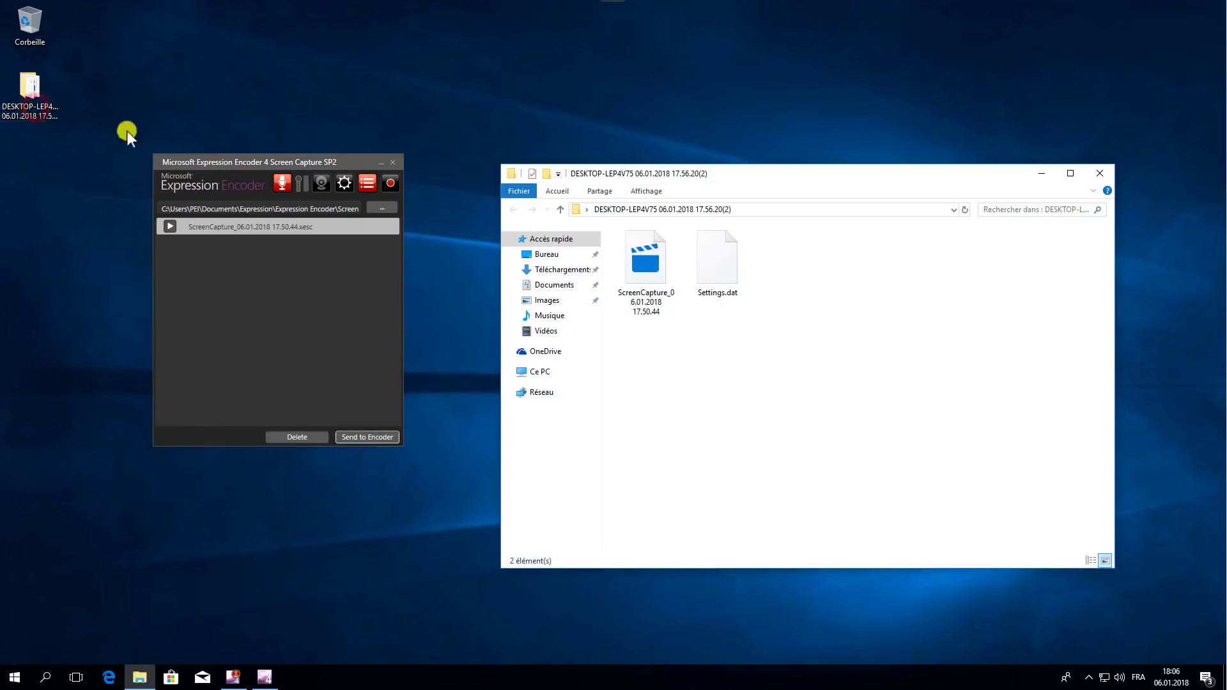
double_click(639, 269)
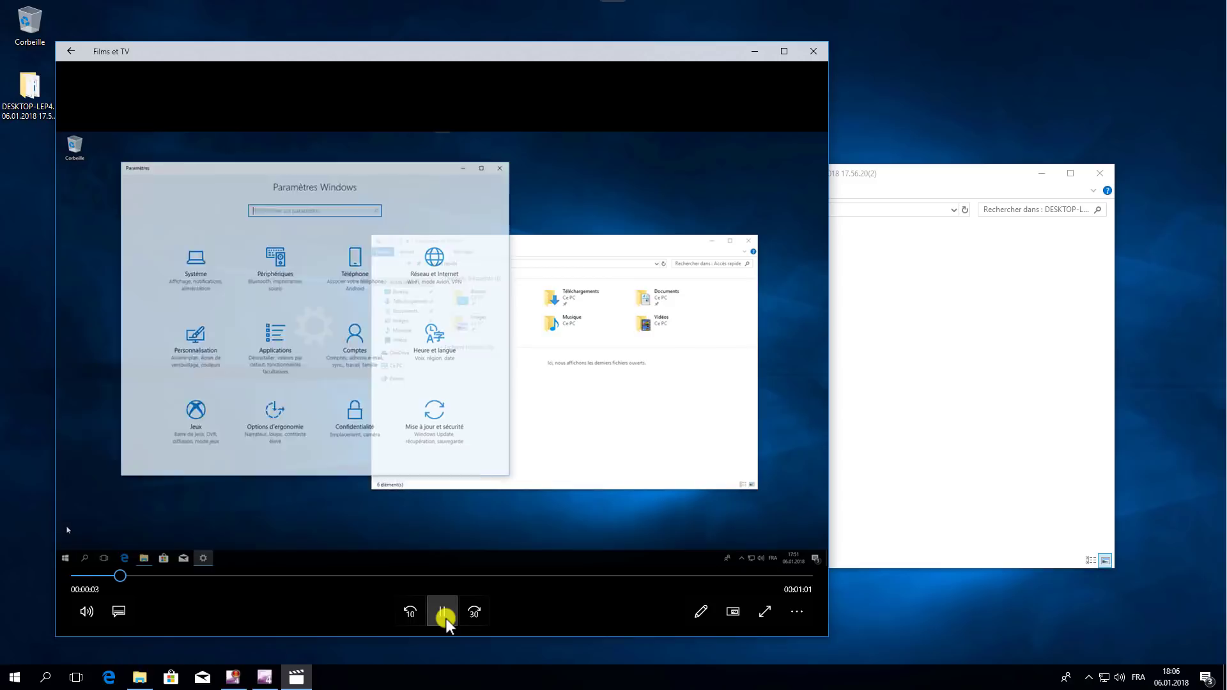
click(443, 613)
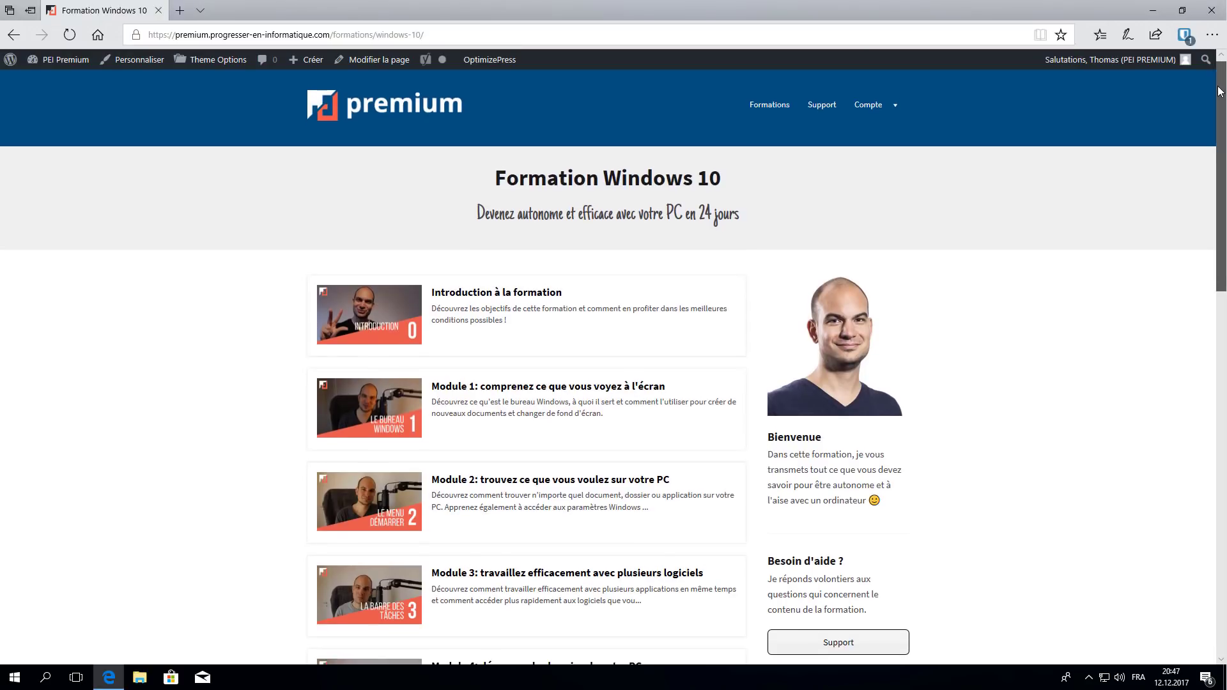
drag(1218, 91, 1206, 451)
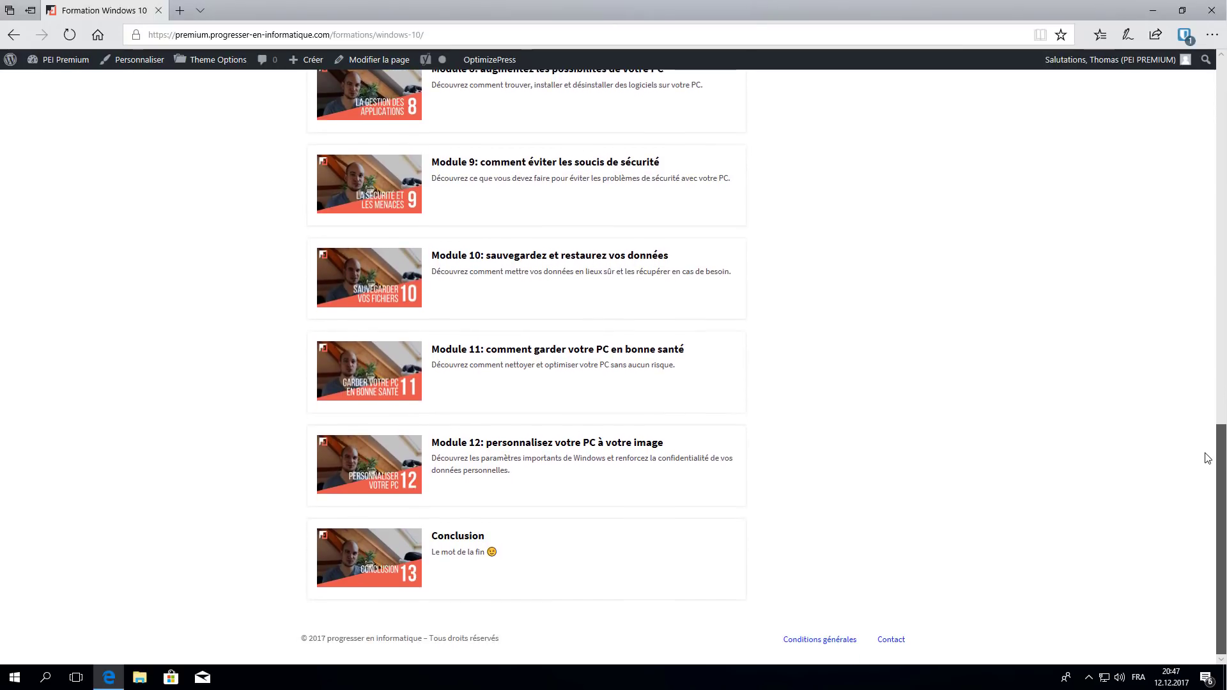